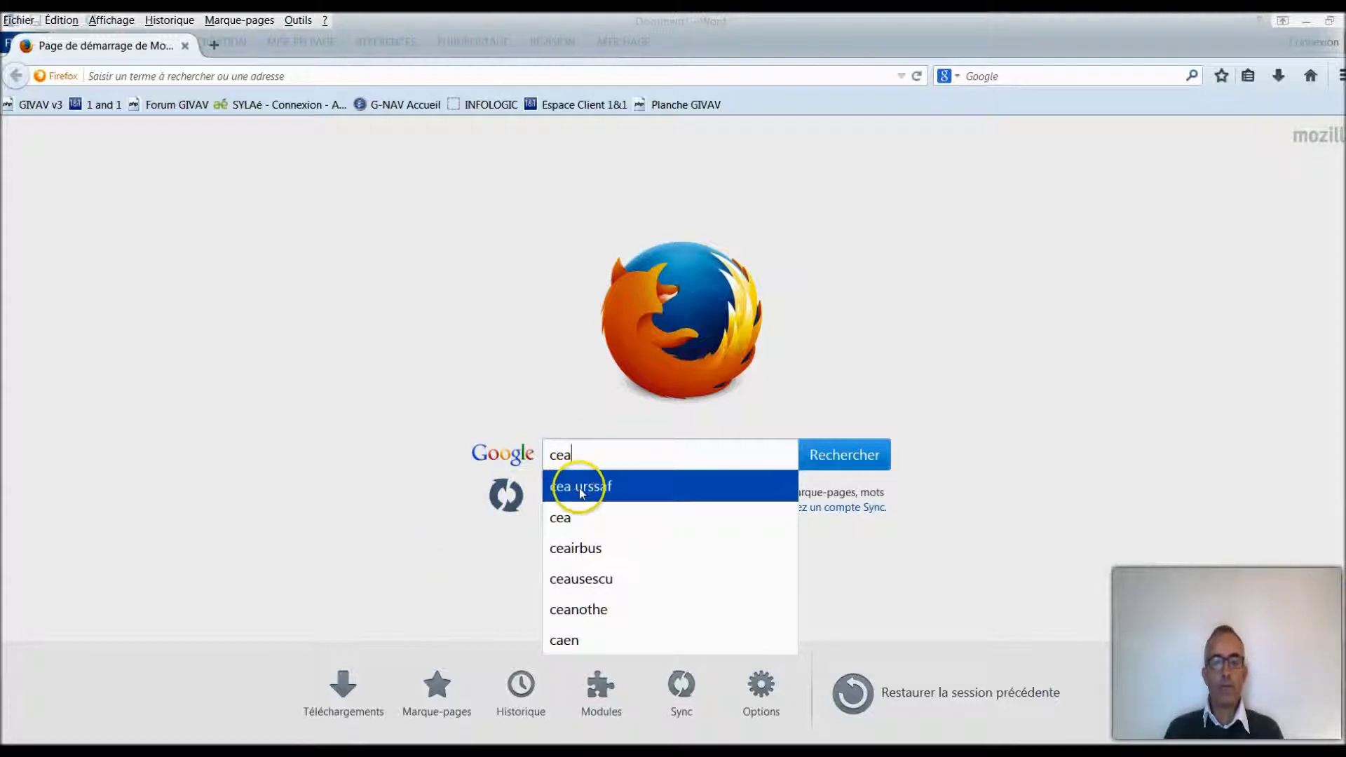
Search Google for "cea" and open the "Accueil du CEAWEB - Urssaf" result.
{"action": "left_click", "coordinate": [846, 462]}
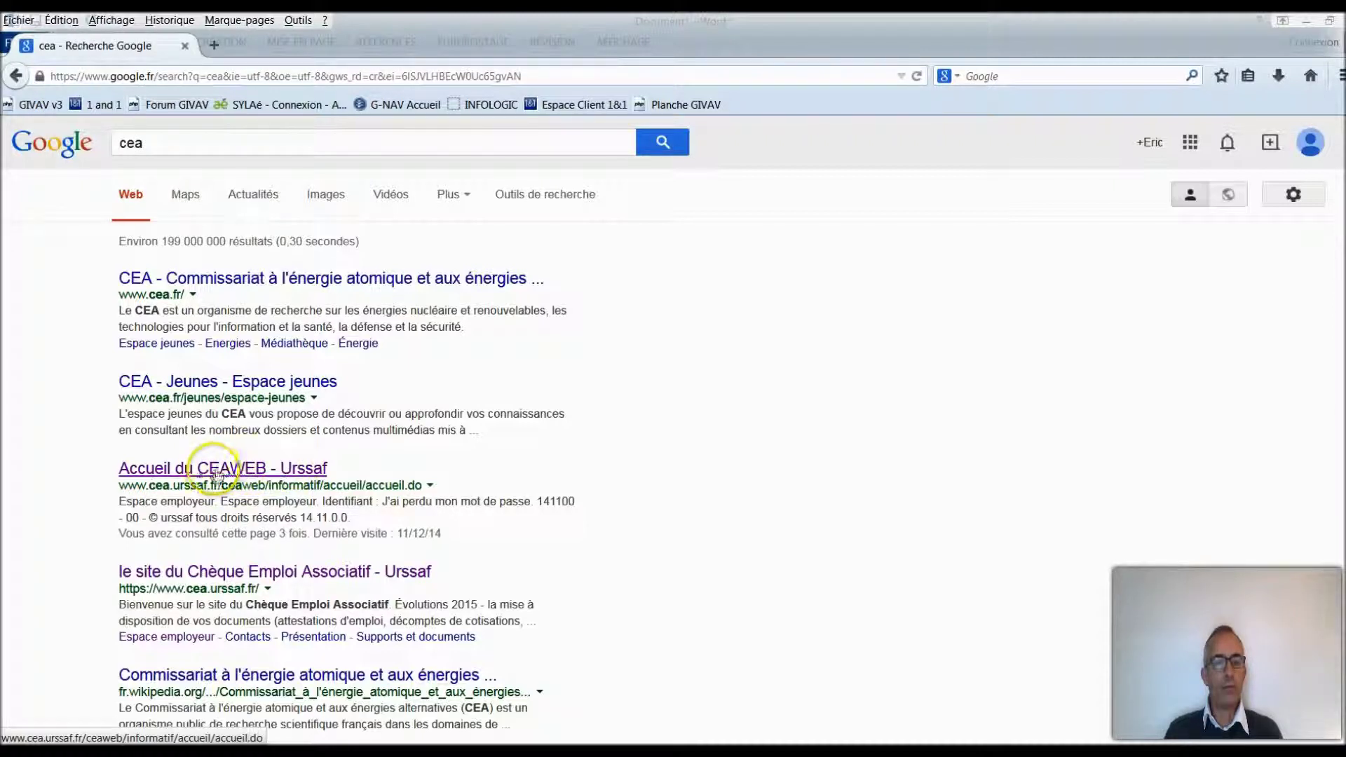
{"action": "left_click", "coordinate": [210, 476]}
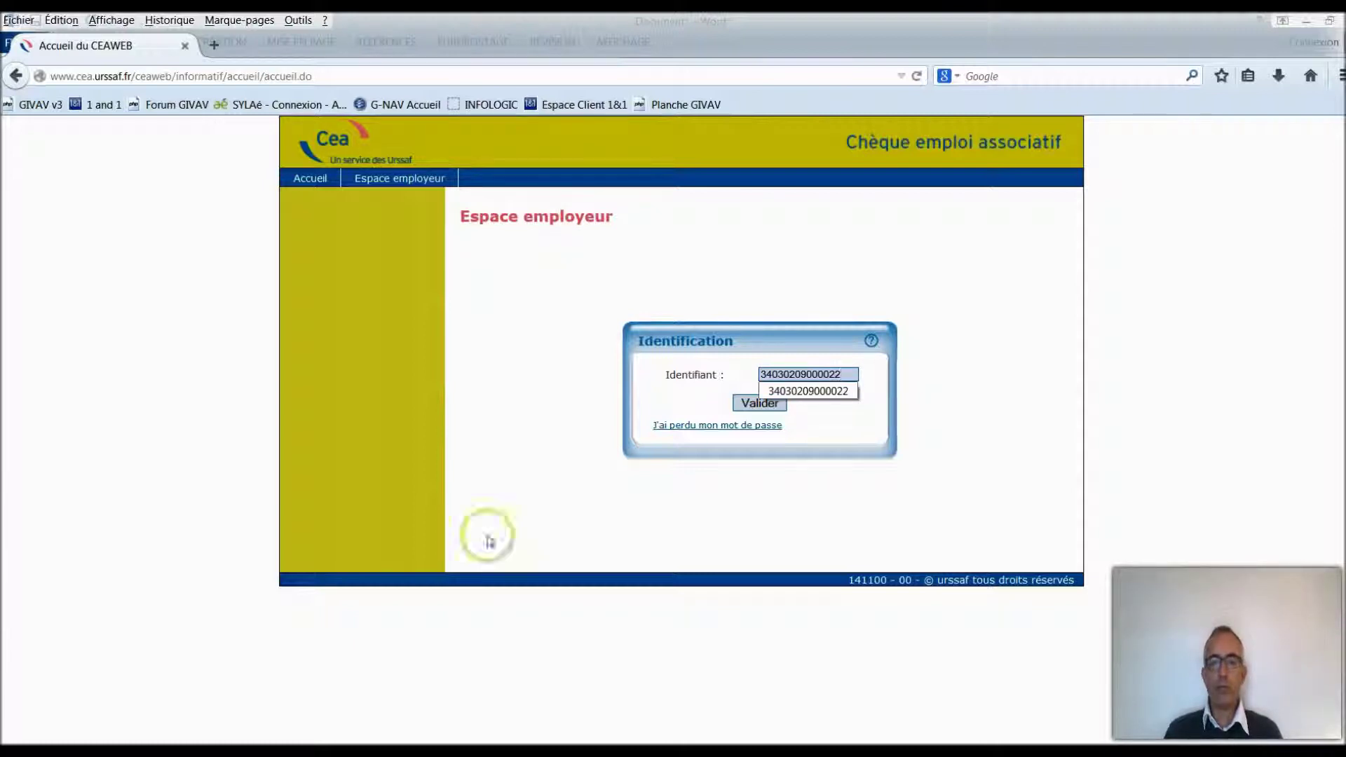
Sign in to the Espace employeur with the employer identifier and account password, and dismiss the offer to save the password.
{"action": "left_click", "coordinate": [757, 403]}
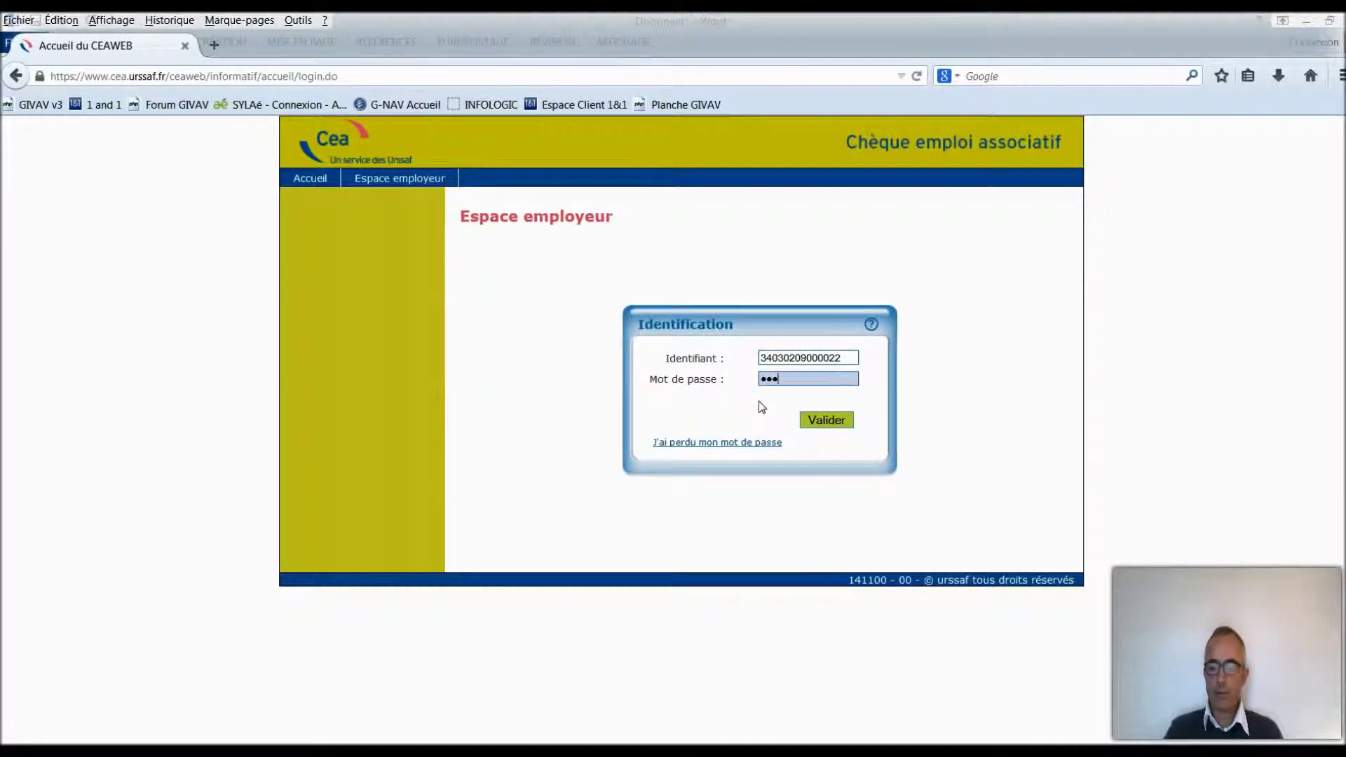
{"action": "left_click", "coordinate": [828, 422]}
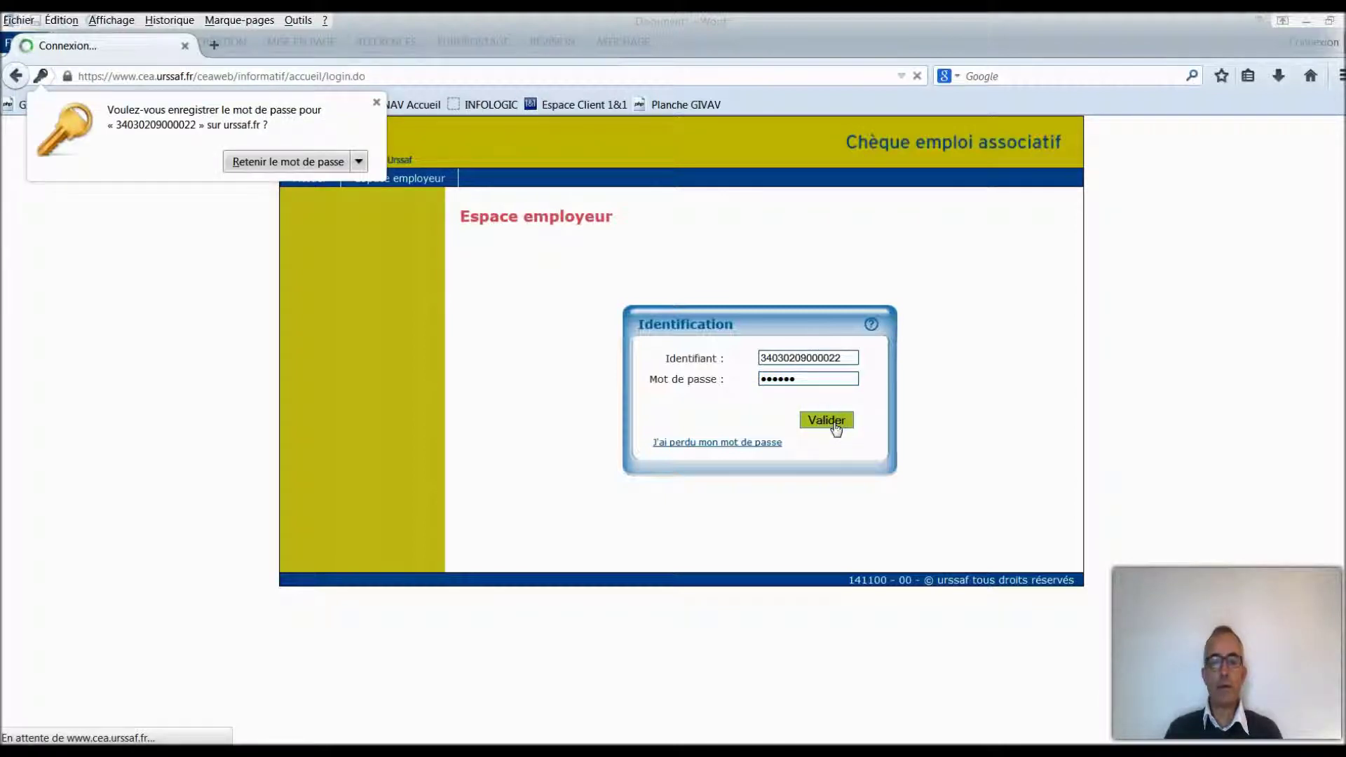
{"action": "left_click", "coordinate": [376, 104]}
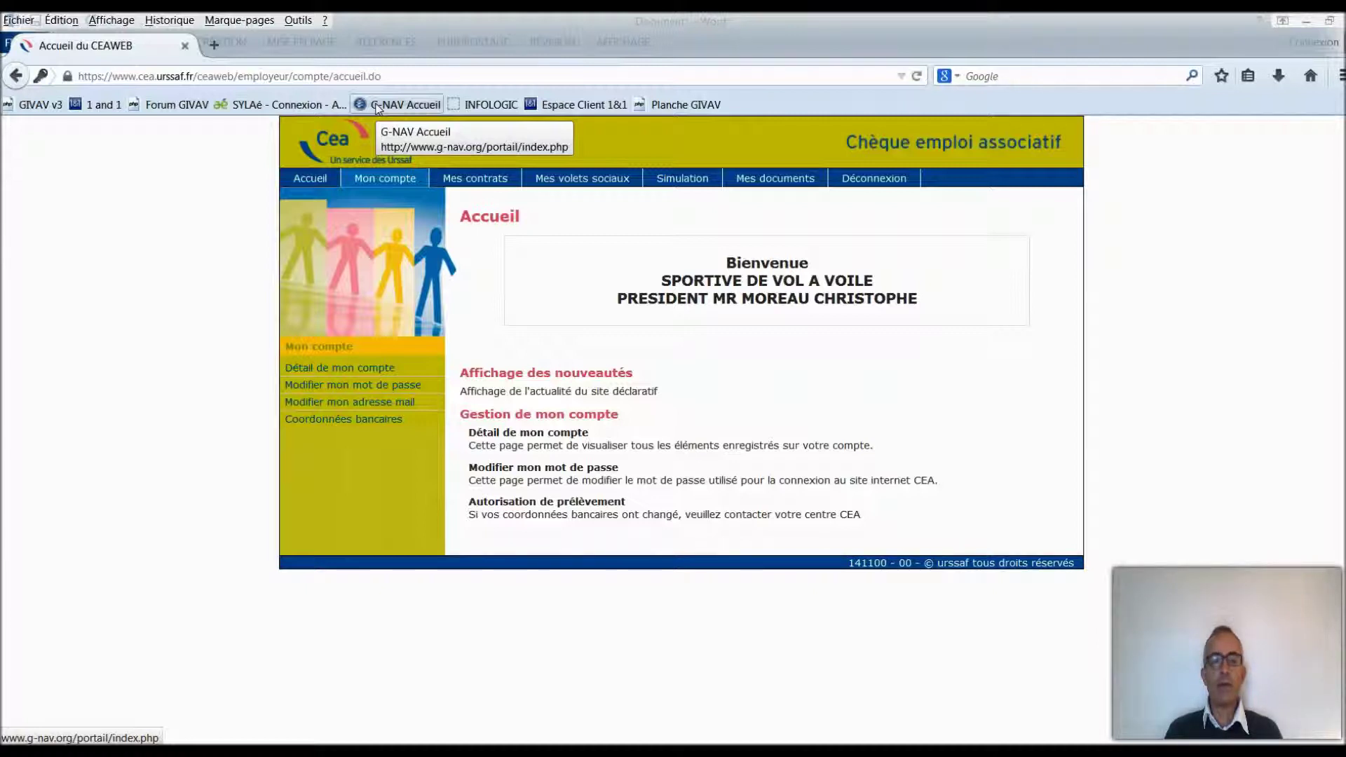
Start creating a volet social and select the employee matching "LE" as the salarié.
{"action": "left_click", "coordinate": [561, 180]}
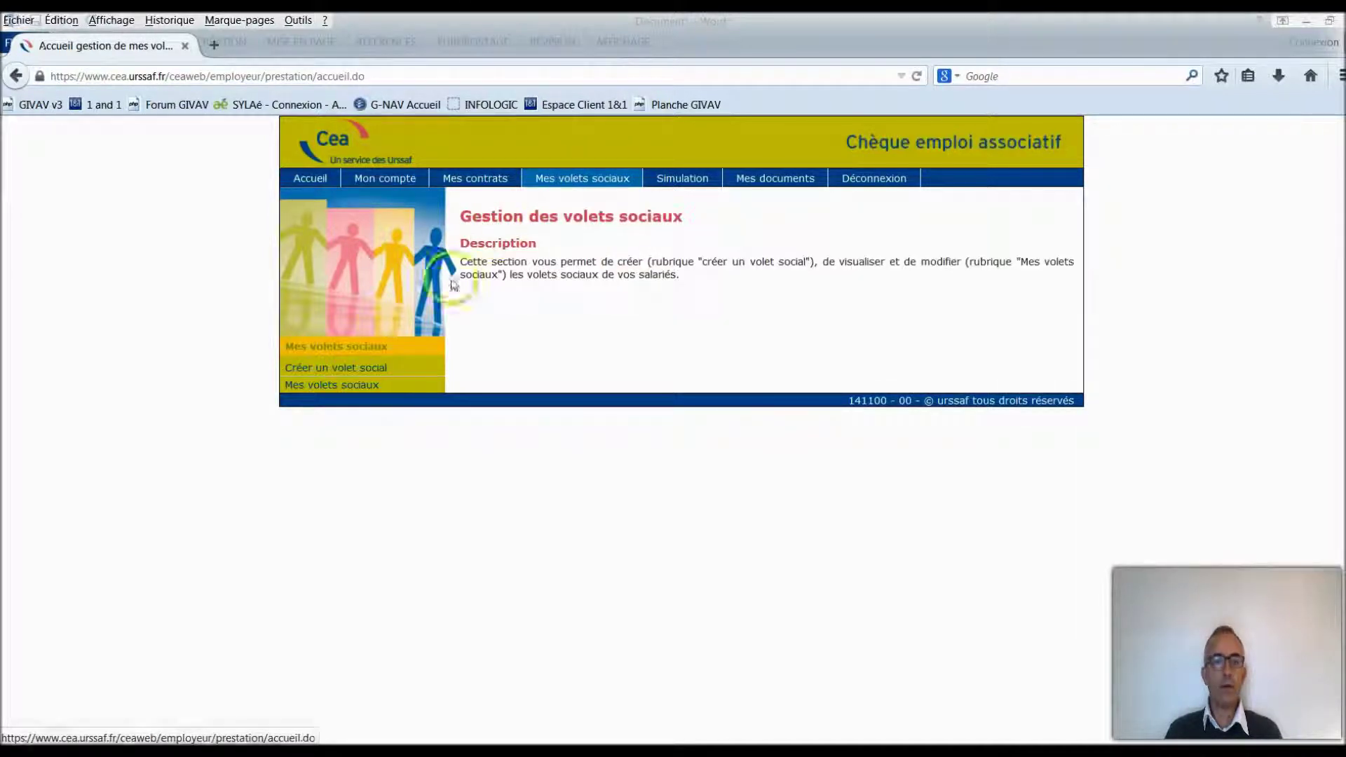
{"action": "left_click", "coordinate": [352, 372]}
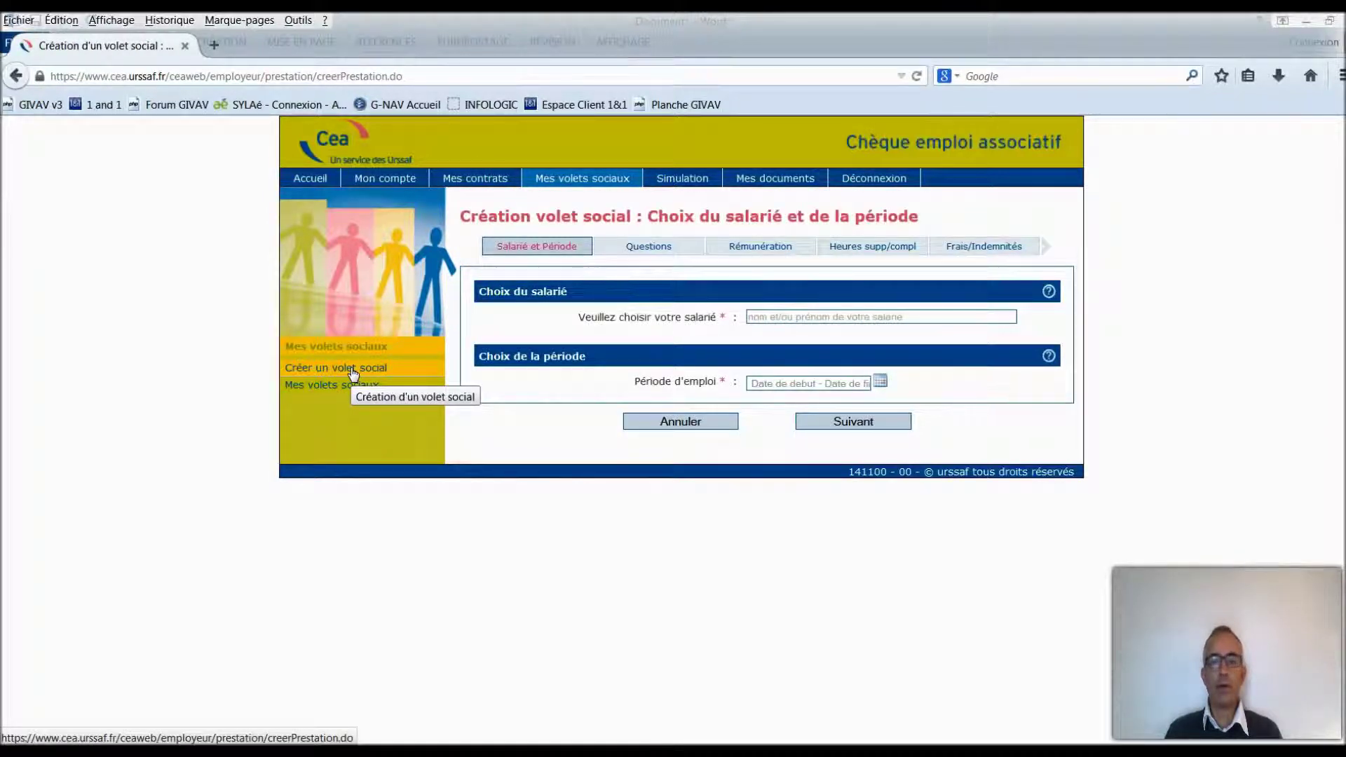
{"action": "left_click", "coordinate": [758, 317]}
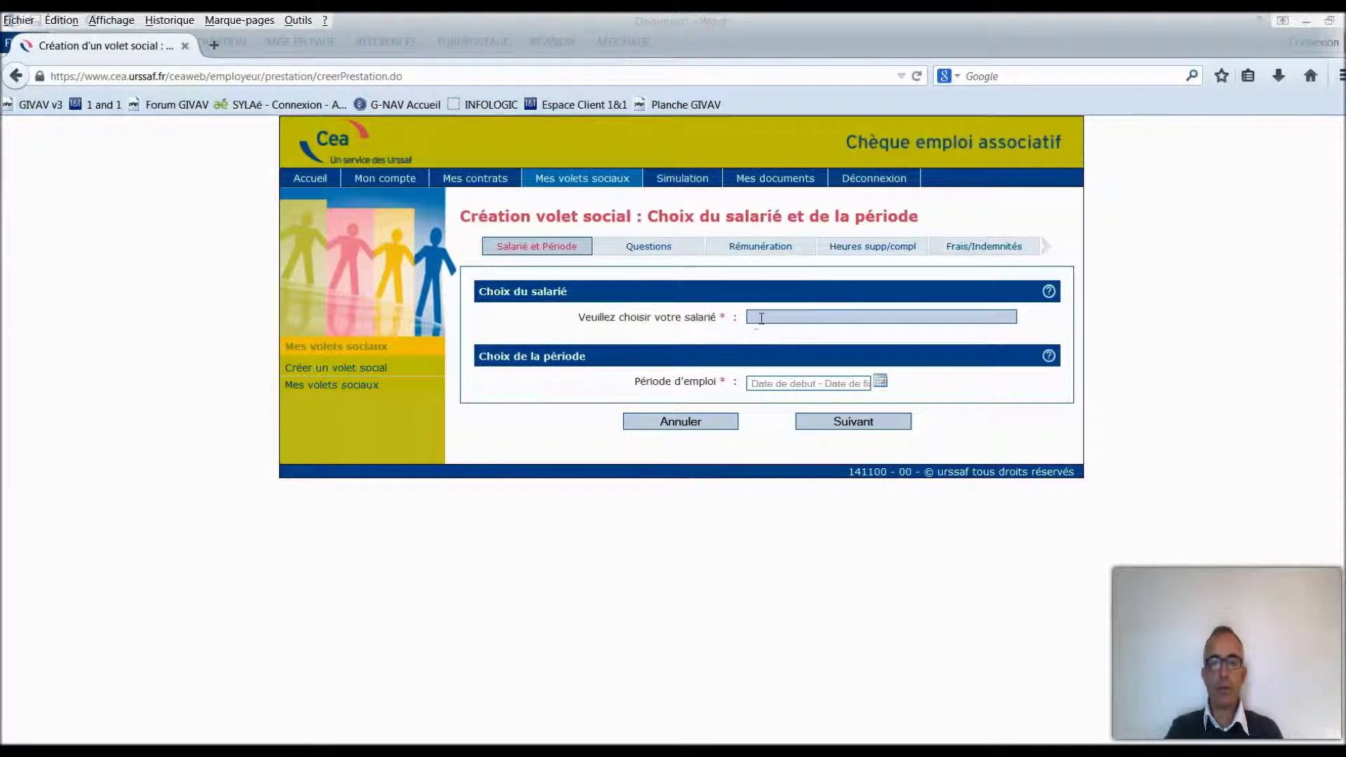
{"action": "type", "text": "LE"}
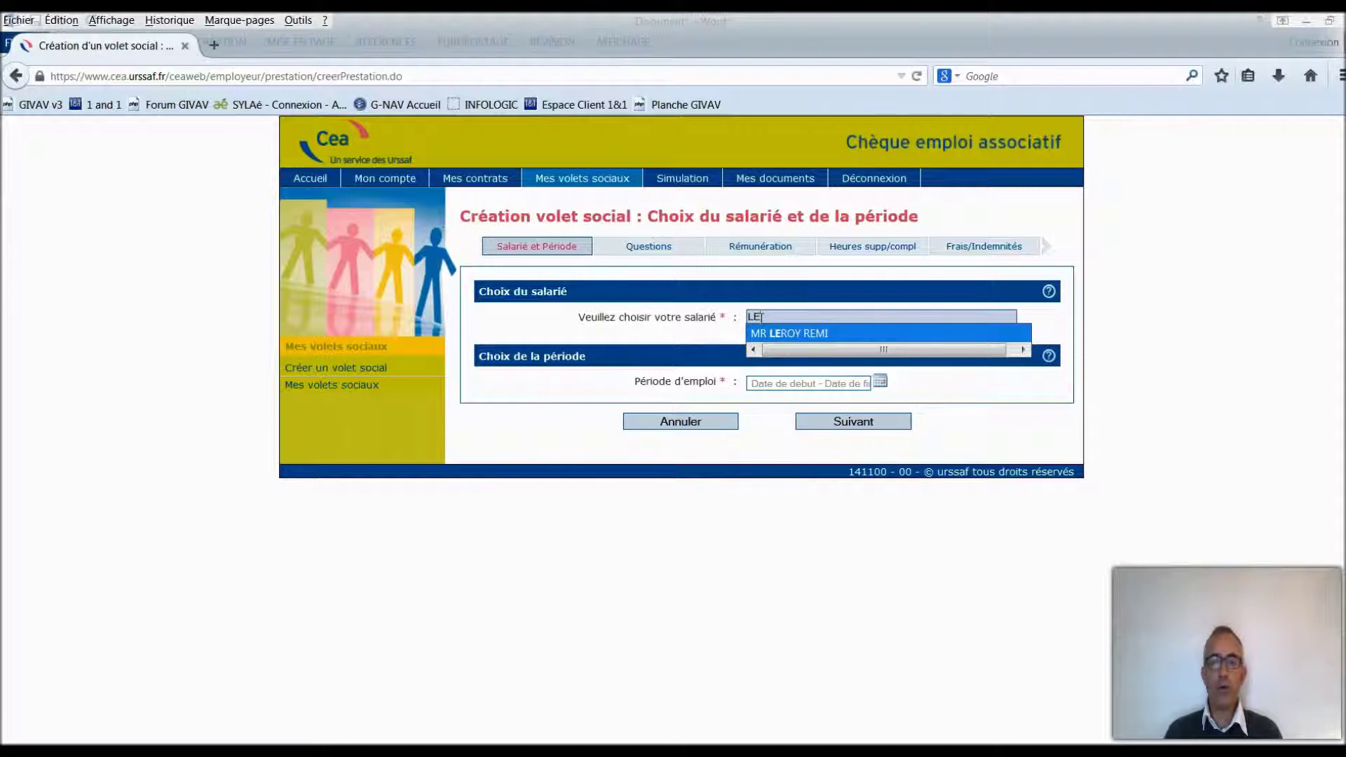
{"action": "left_click", "coordinate": [811, 333]}
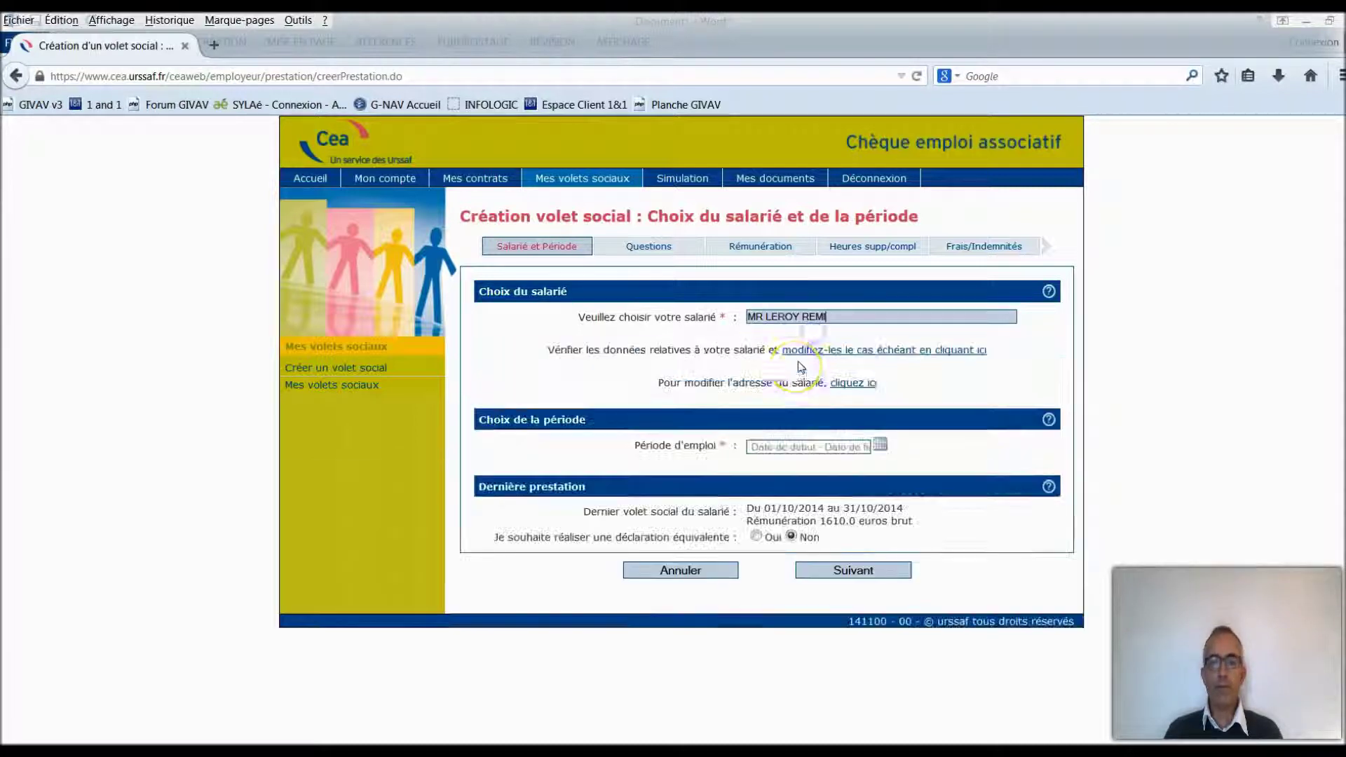
Set the employment period (Période d'emploi) to 01/11/2014 - 30/11/2014.
{"action": "left_click", "coordinate": [765, 448]}
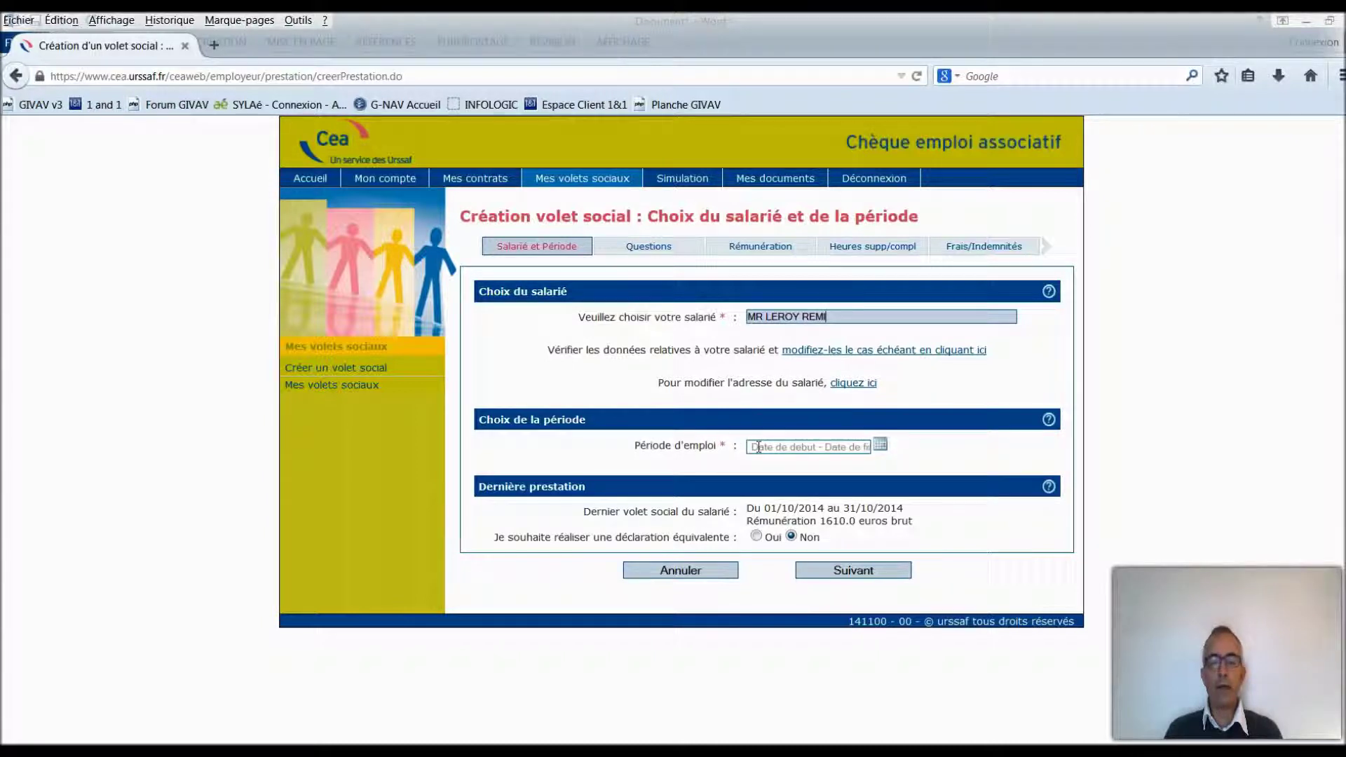
{"action": "left_click", "coordinate": [761, 446]}
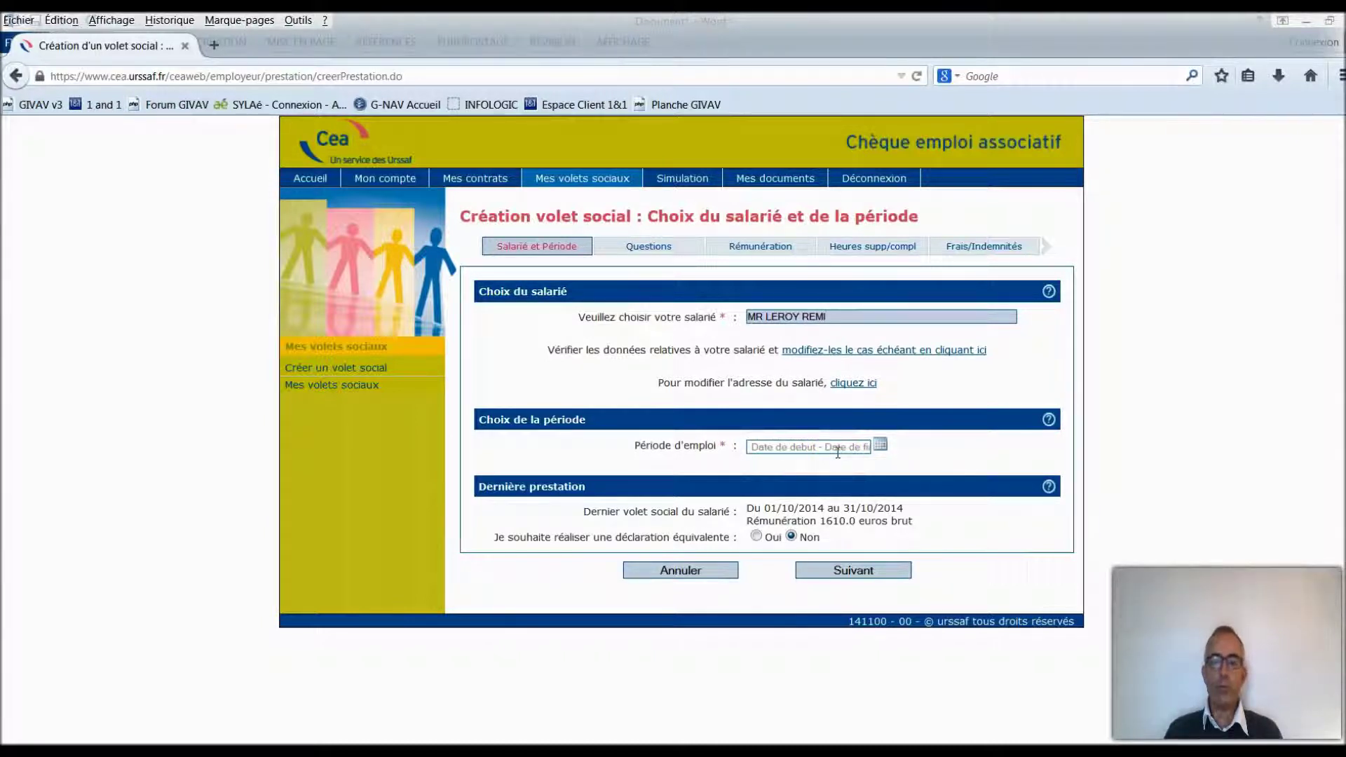
{"action": "left_click", "coordinate": [880, 446]}
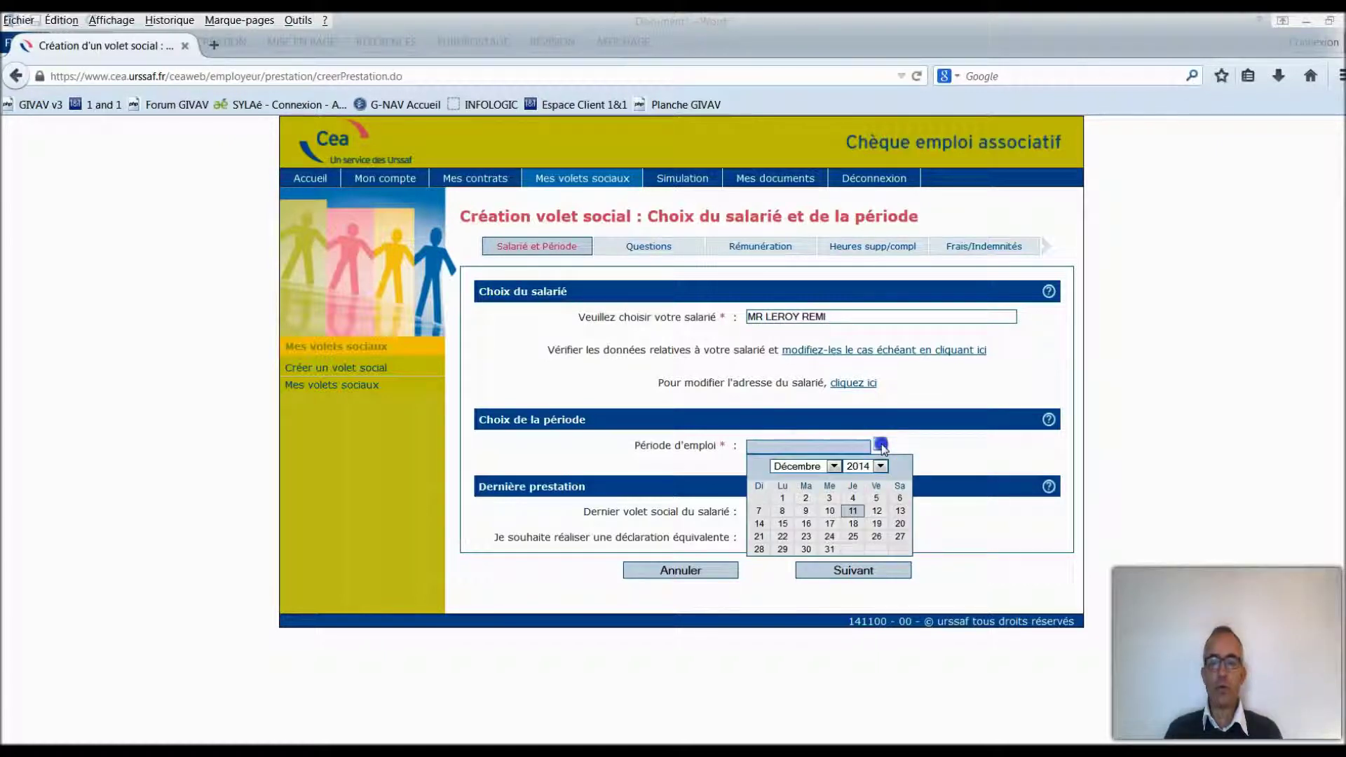
{"action": "left_click", "coordinate": [832, 466]}
{"action": "left_click", "coordinate": [796, 595]}
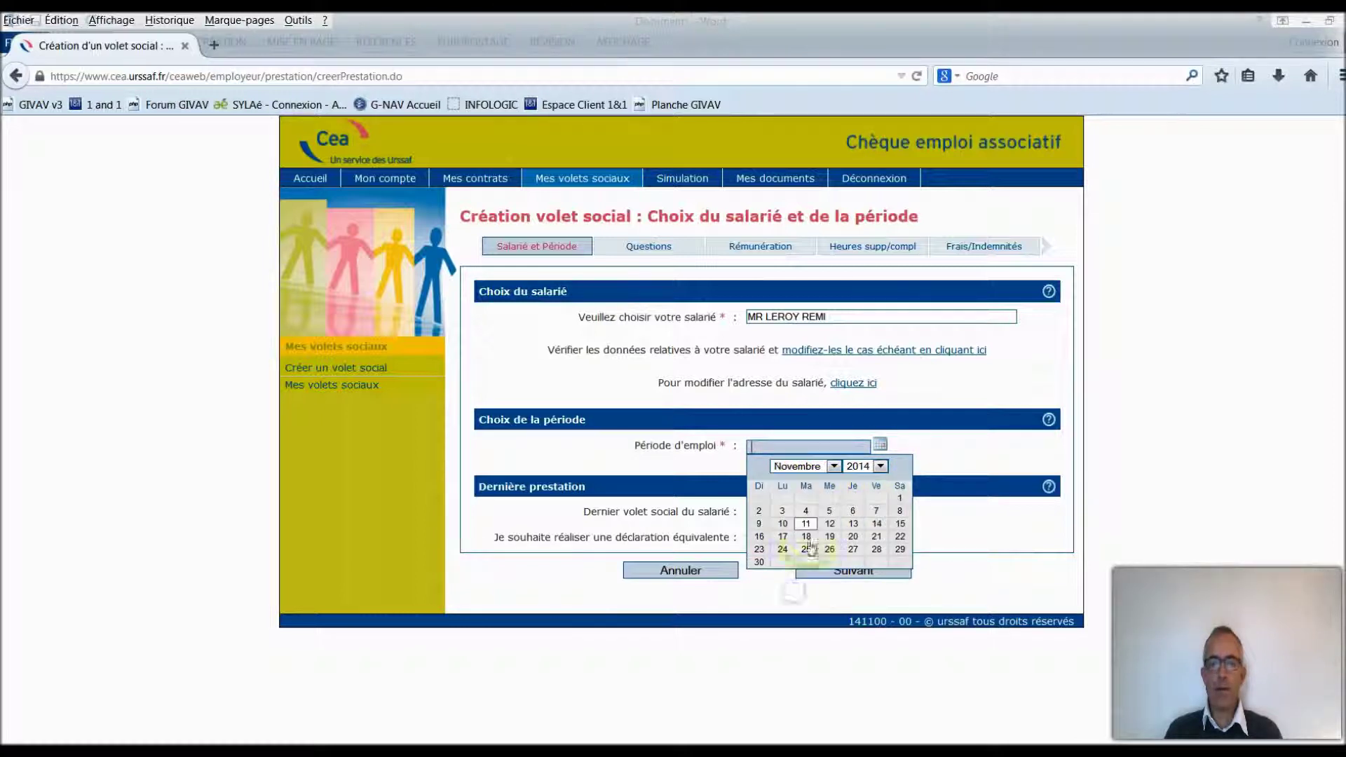
{"action": "left_click", "coordinate": [900, 499]}
{"action": "left_click", "coordinate": [760, 562]}
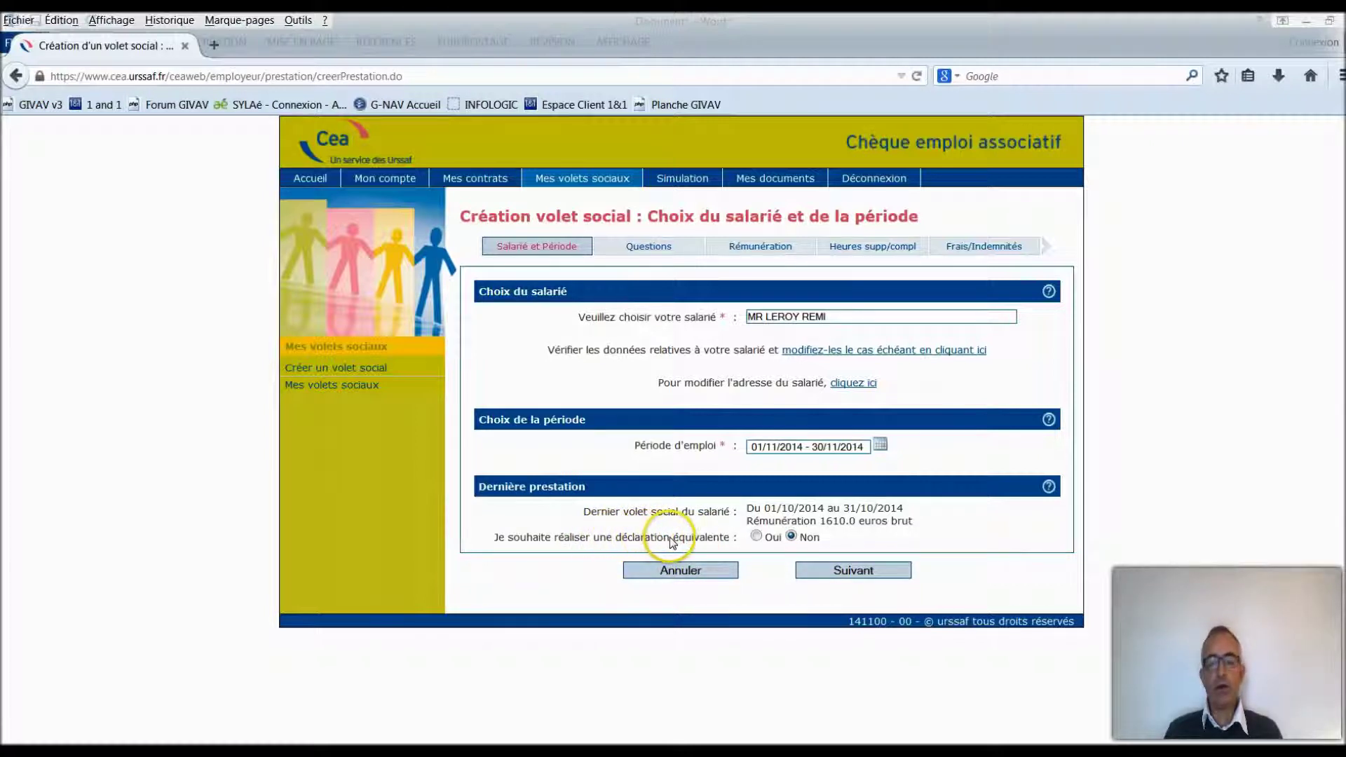
Request a declaration equivalent to the employee's last one, accept the prefilled questions and remuneration, and validate the volet social.
{"action": "left_click", "coordinate": [757, 538]}
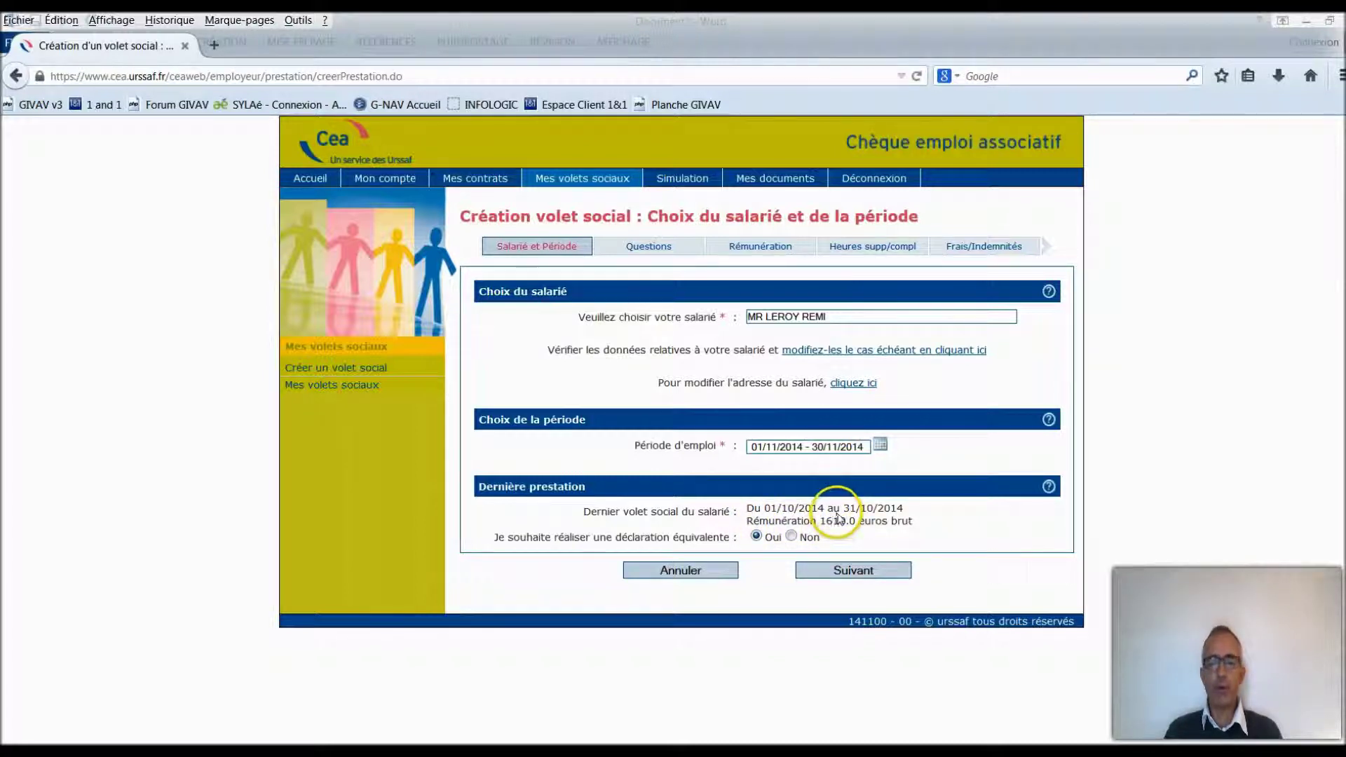
{"action": "left_click", "coordinate": [840, 571]}
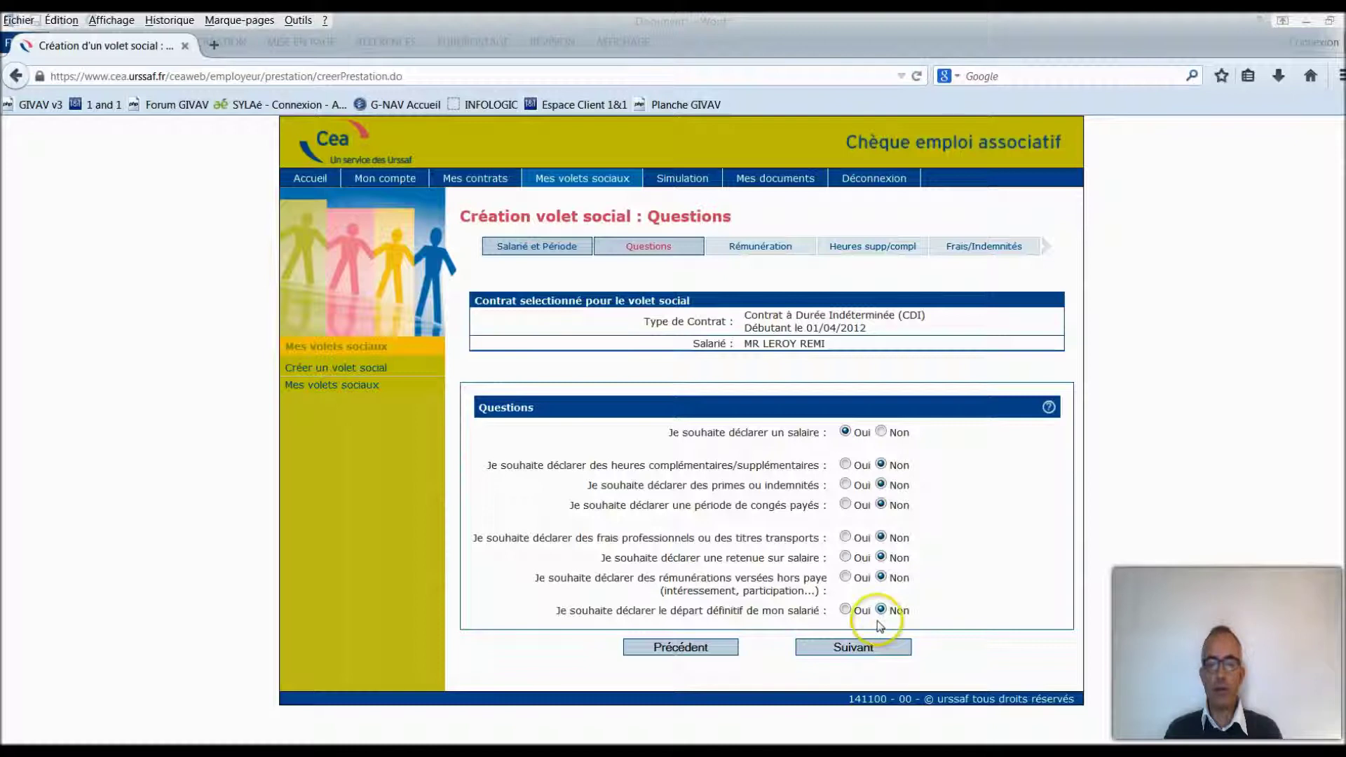
{"action": "left_click", "coordinate": [863, 650]}
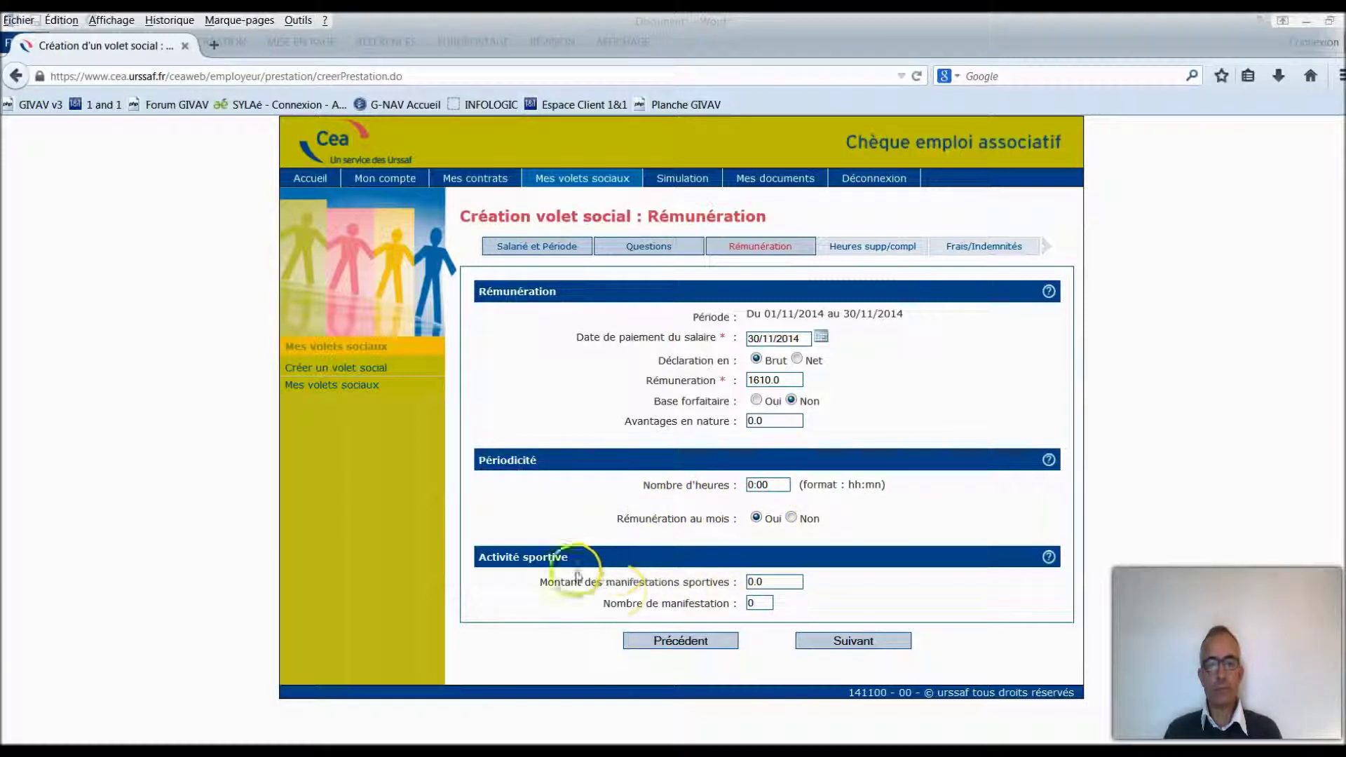
{"action": "left_click", "coordinate": [857, 641]}
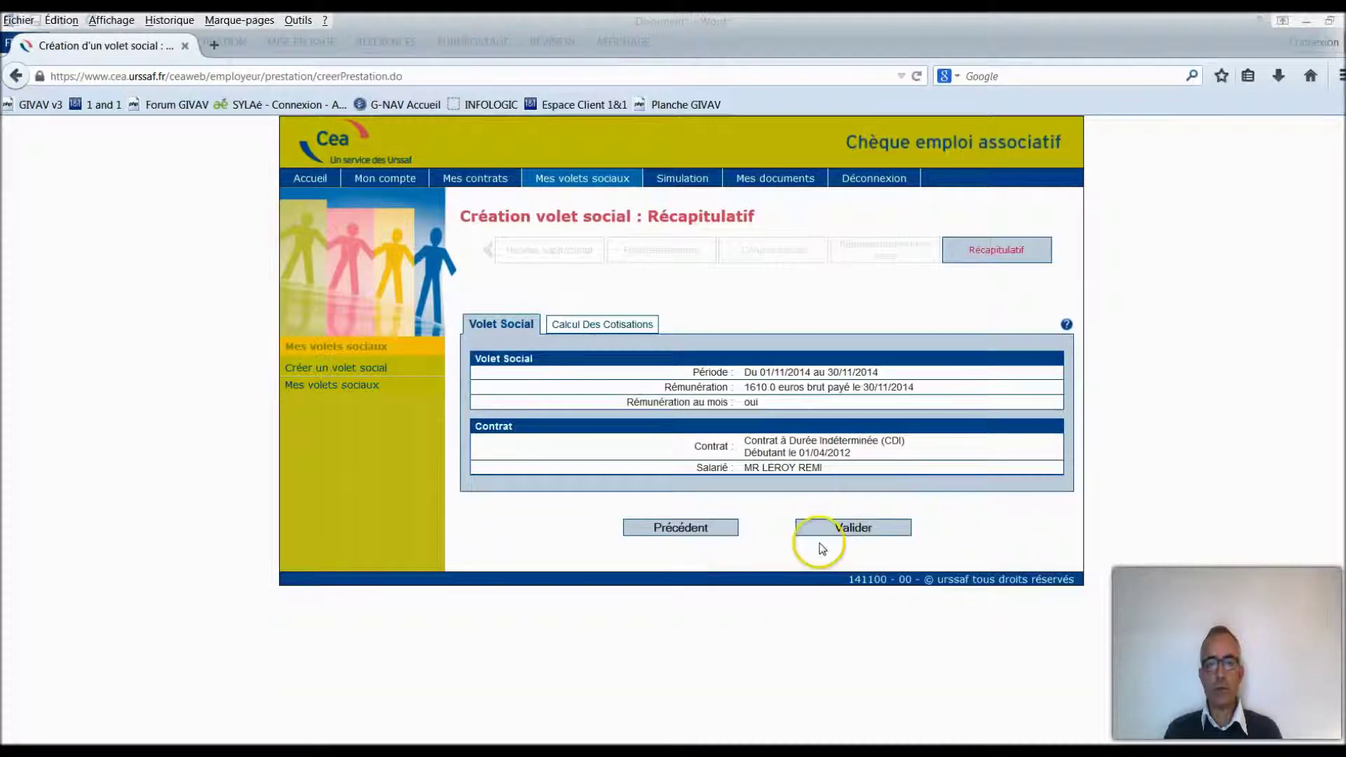
{"action": "left_click", "coordinate": [862, 532]}
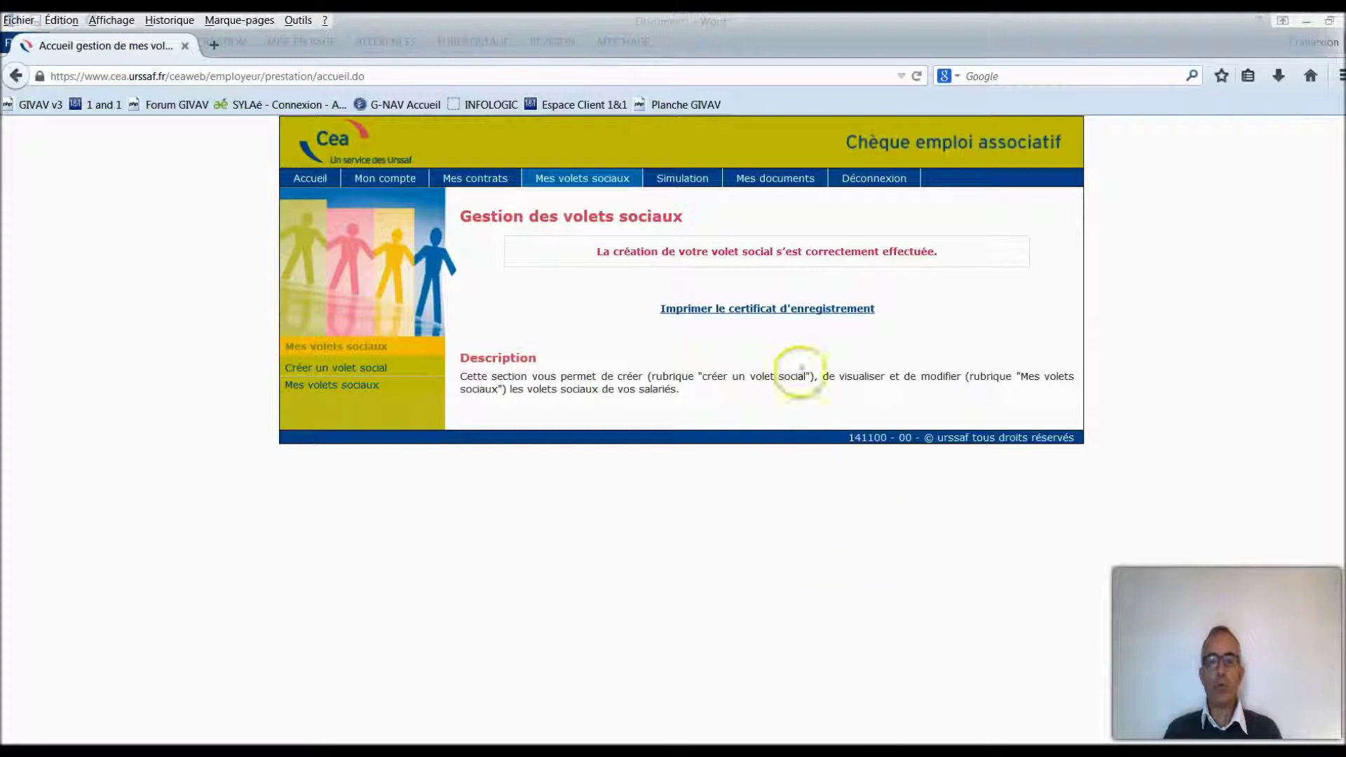
View the registration certificate (certificat d'enregistrement) of the created volet social and close it.
{"action": "left_click", "coordinate": [768, 310]}
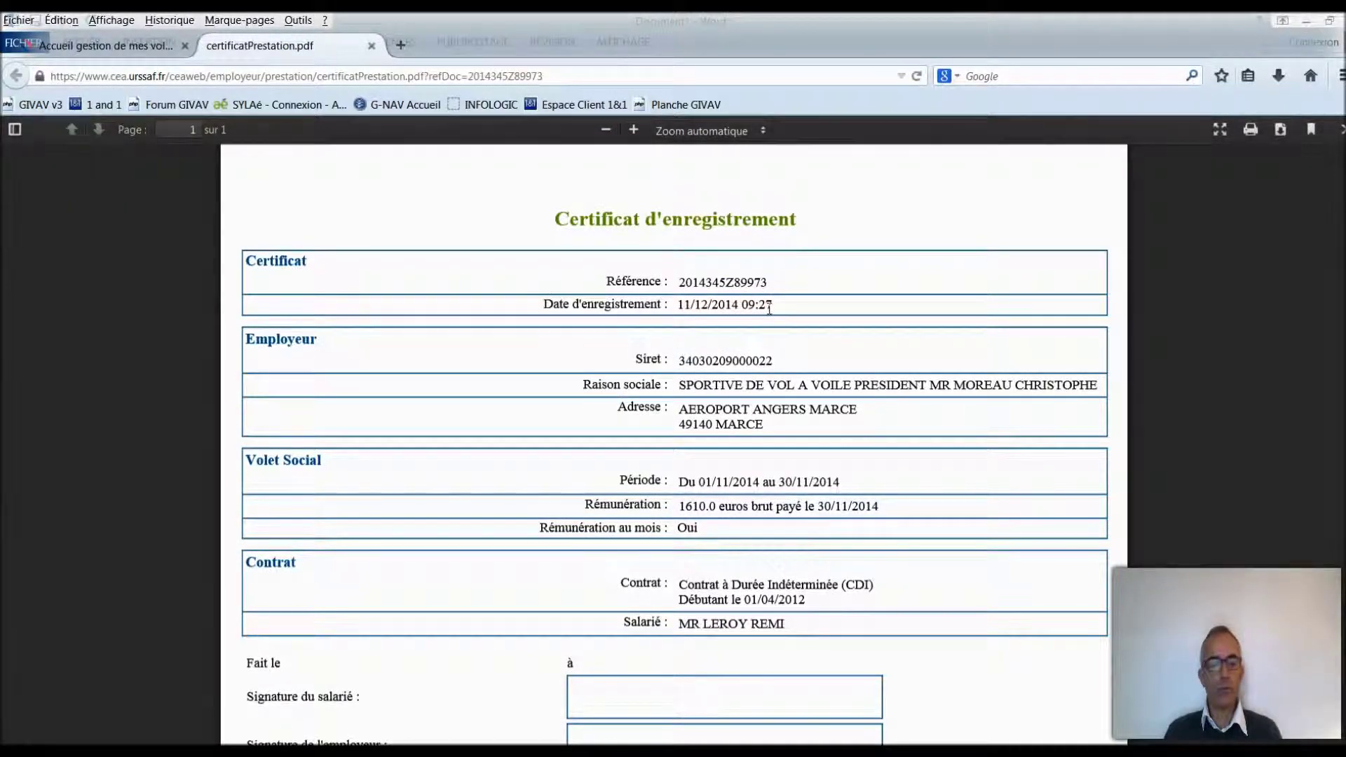
{"action": "key", "text": "ctrl+w"}
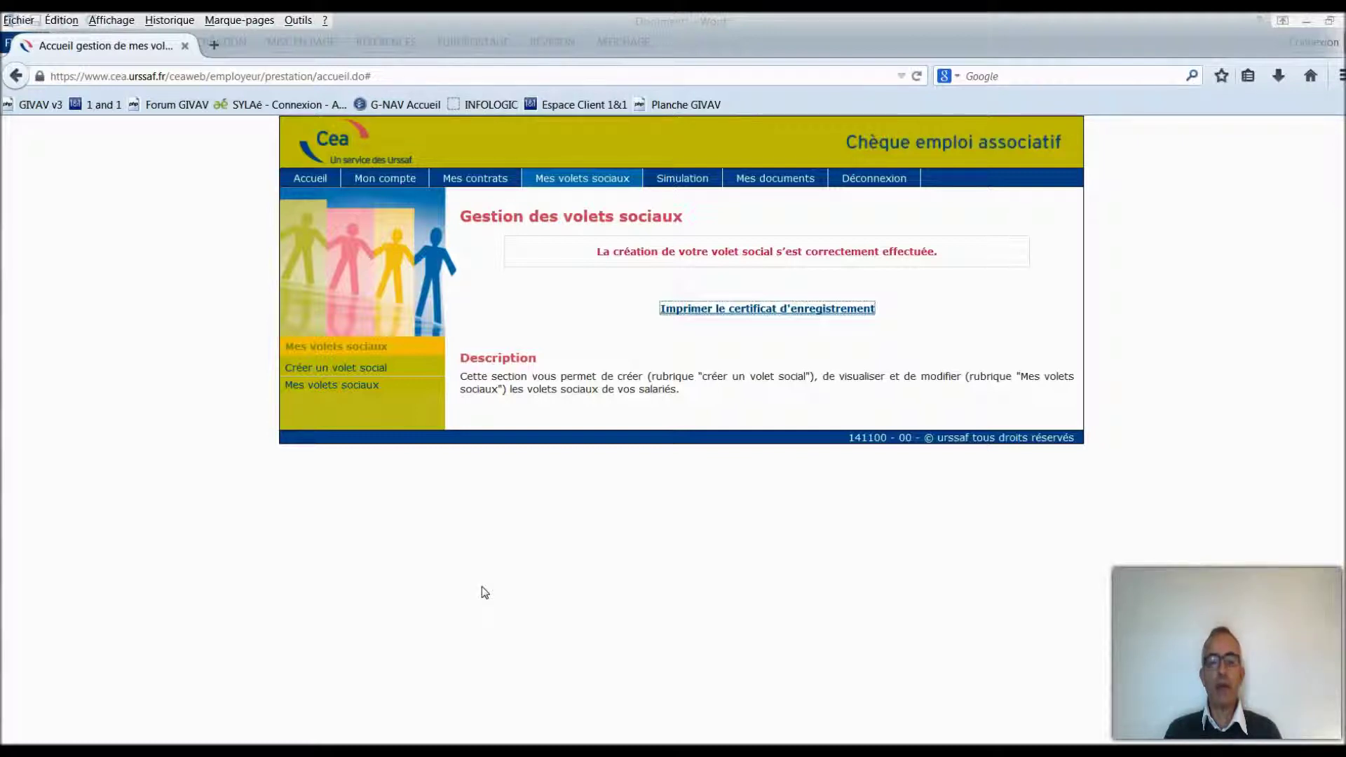
Start another volet social and select the employee matching "LA" as the salarié.
{"action": "left_click", "coordinate": [322, 369]}
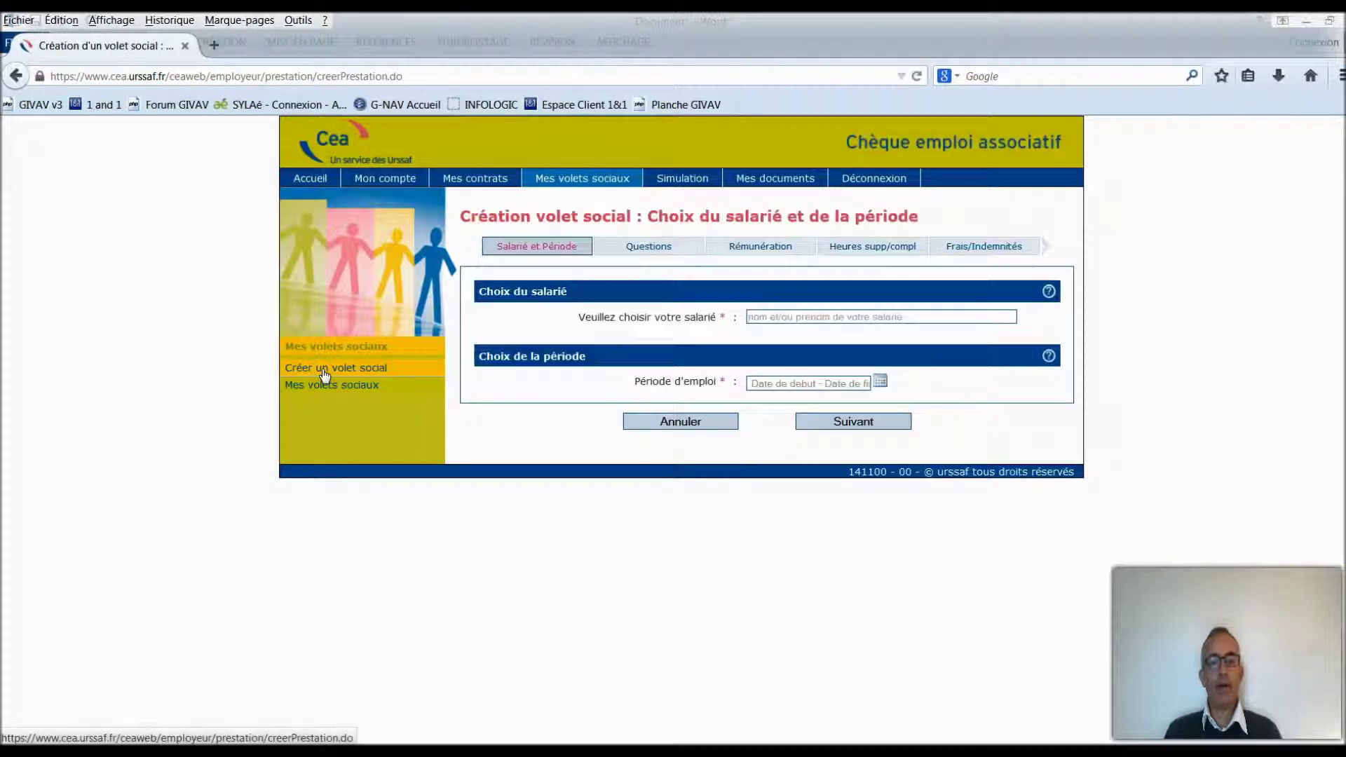
{"action": "left_click", "coordinate": [774, 317]}
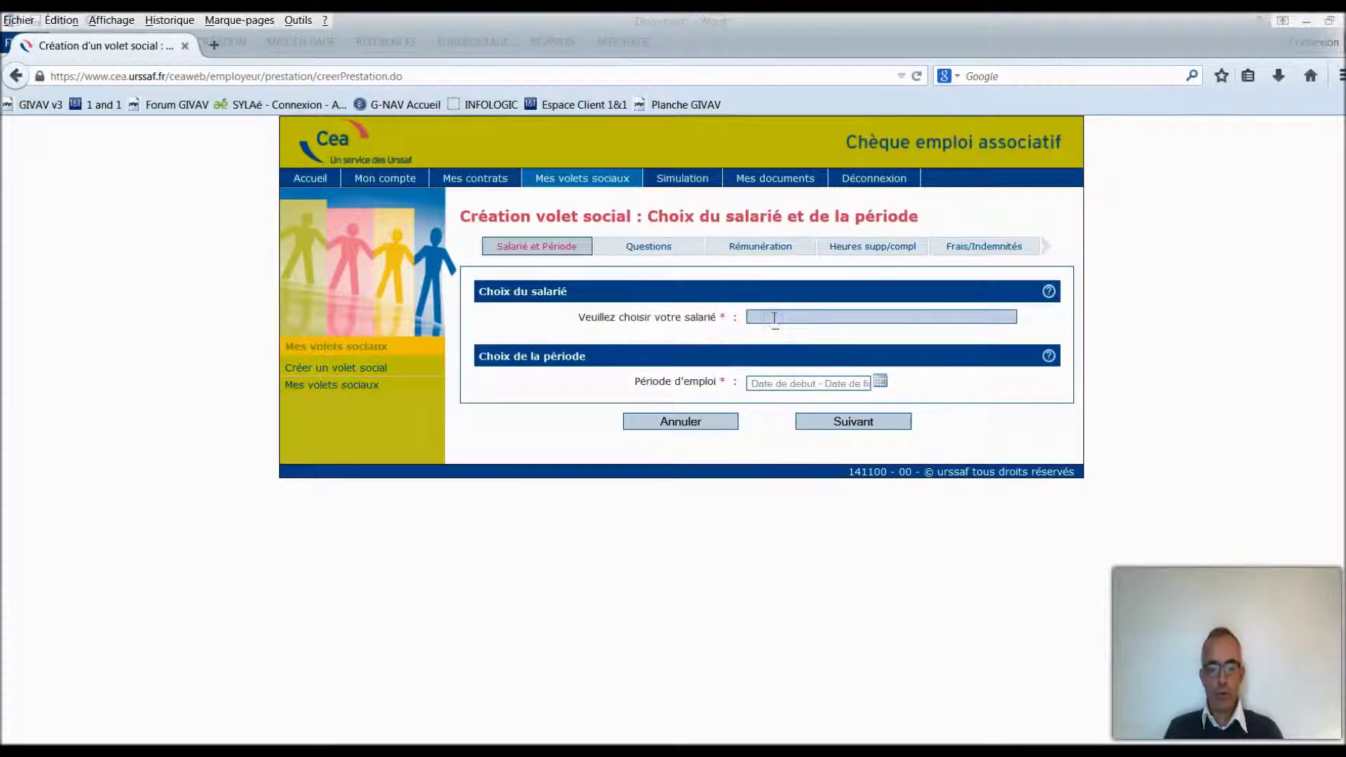
{"action": "type", "text": "LA"}
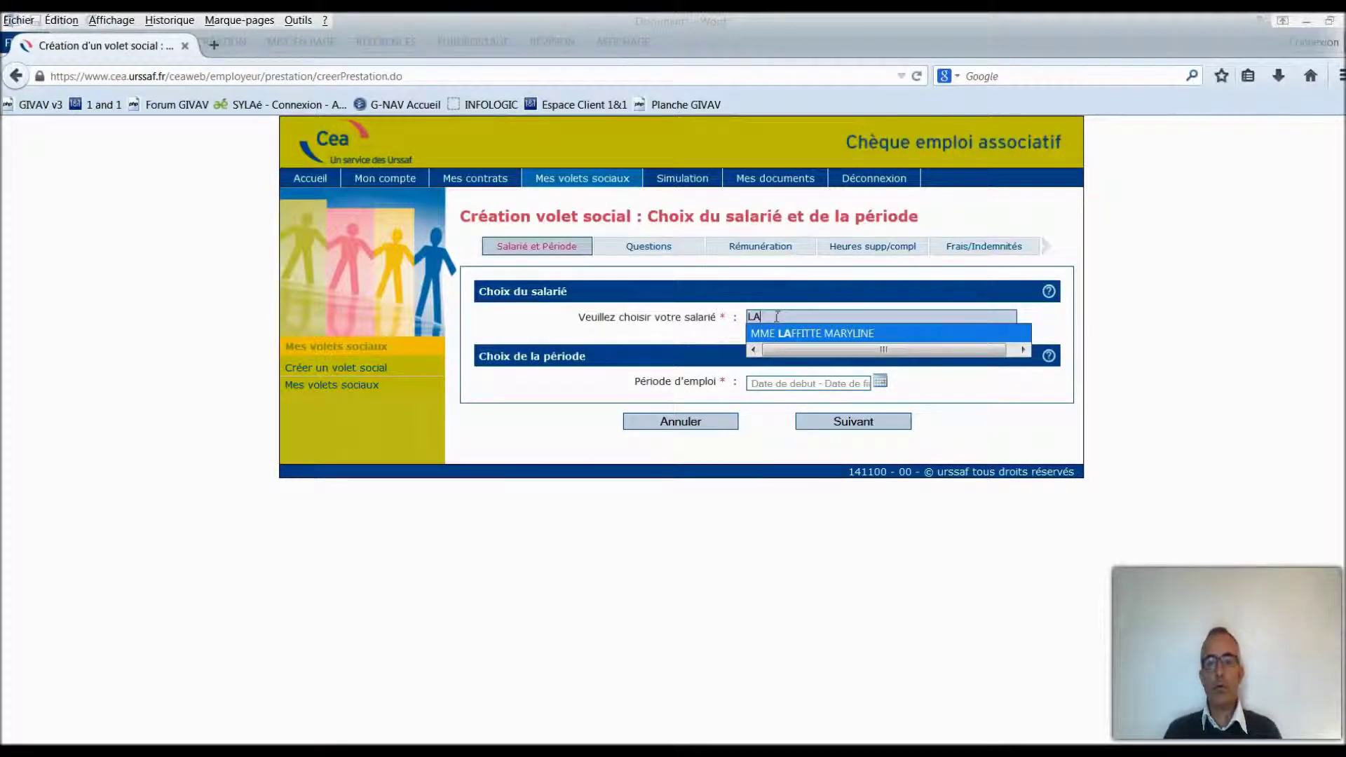
{"action": "left_click", "coordinate": [829, 335]}
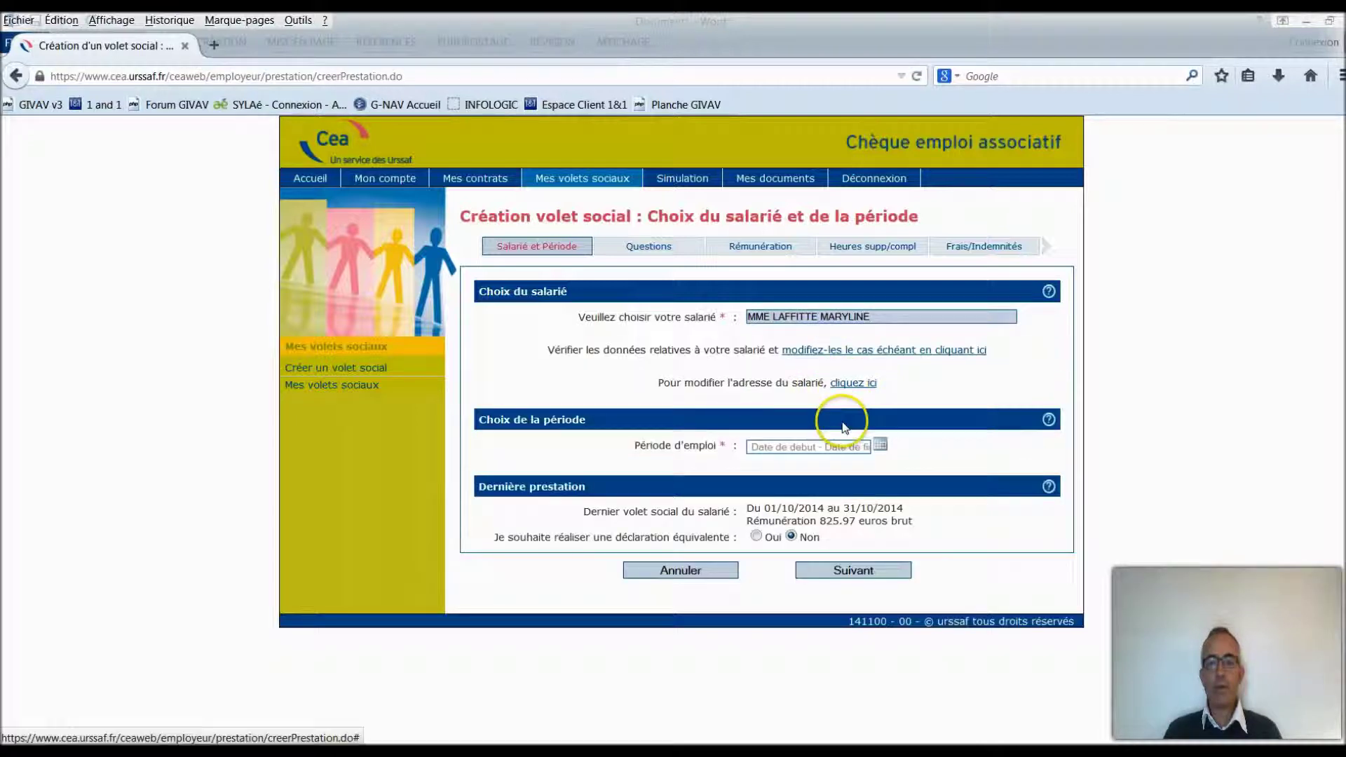
Set this employee's employment period to 01/11/2014 - 30/11/2014.
{"action": "left_click", "coordinate": [880, 445]}
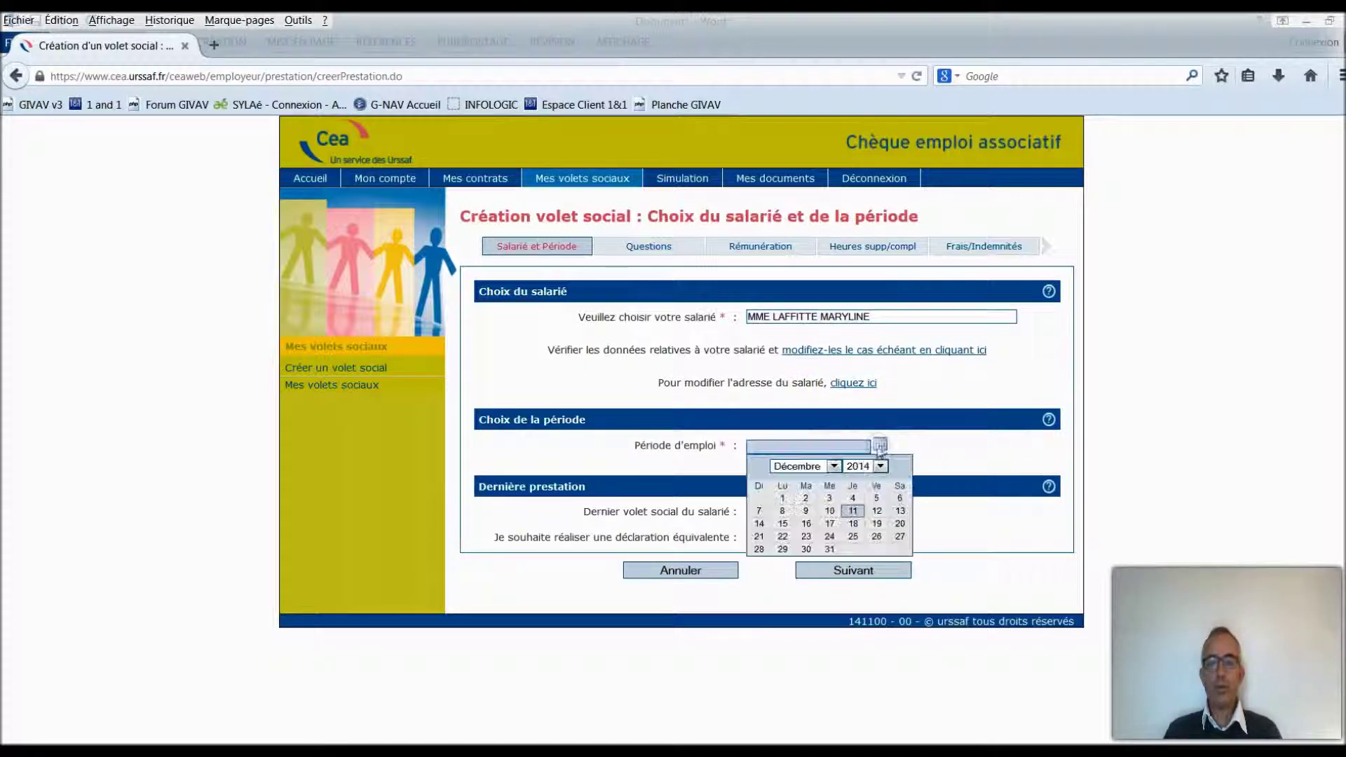
{"action": "left_click", "coordinate": [834, 466]}
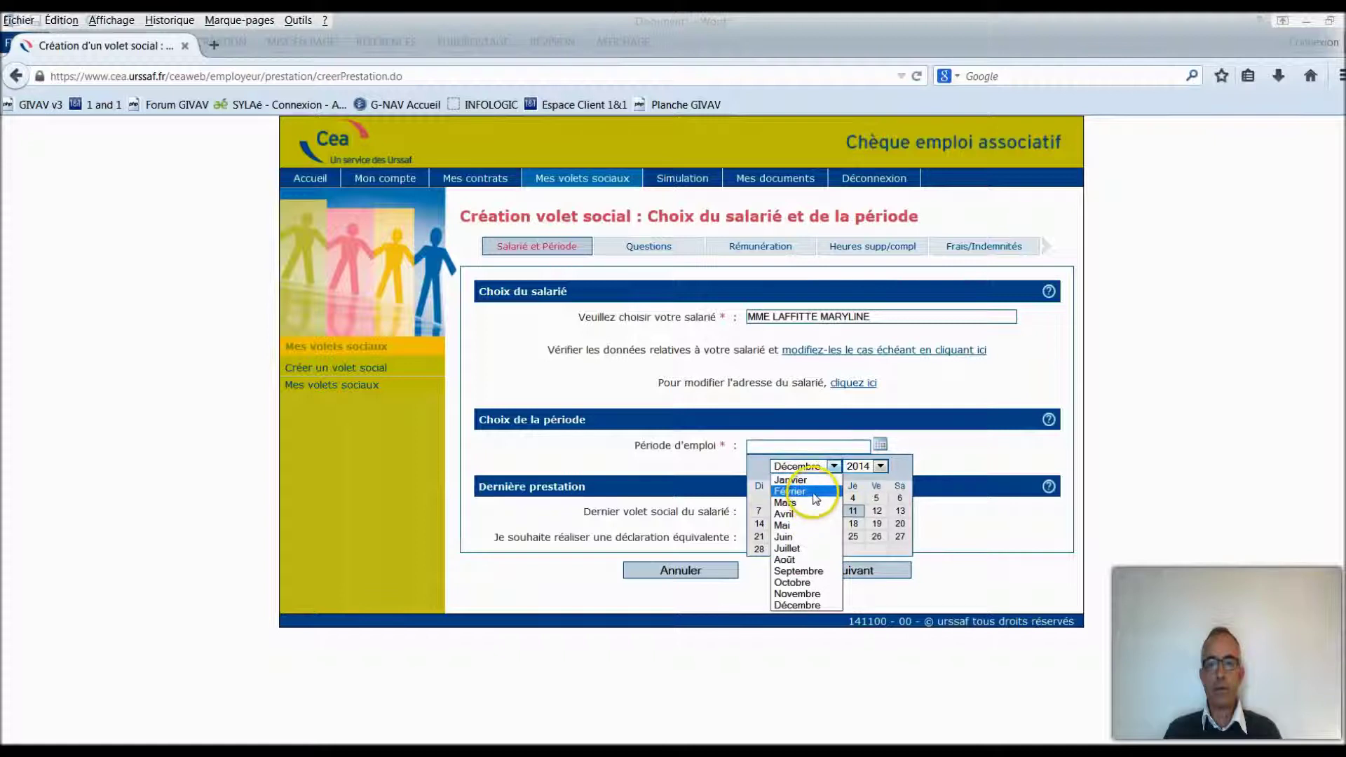
{"action": "left_click", "coordinate": [796, 594]}
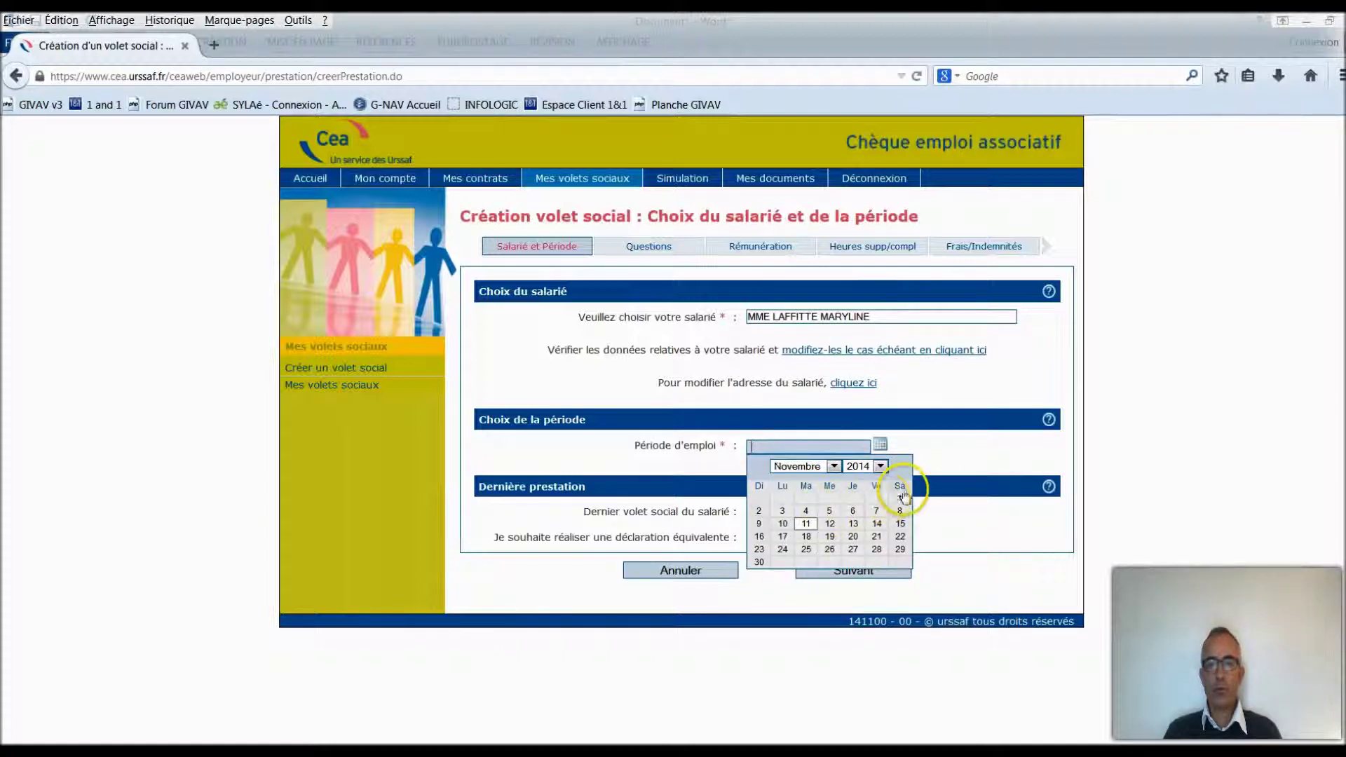
{"action": "left_click", "coordinate": [902, 498]}
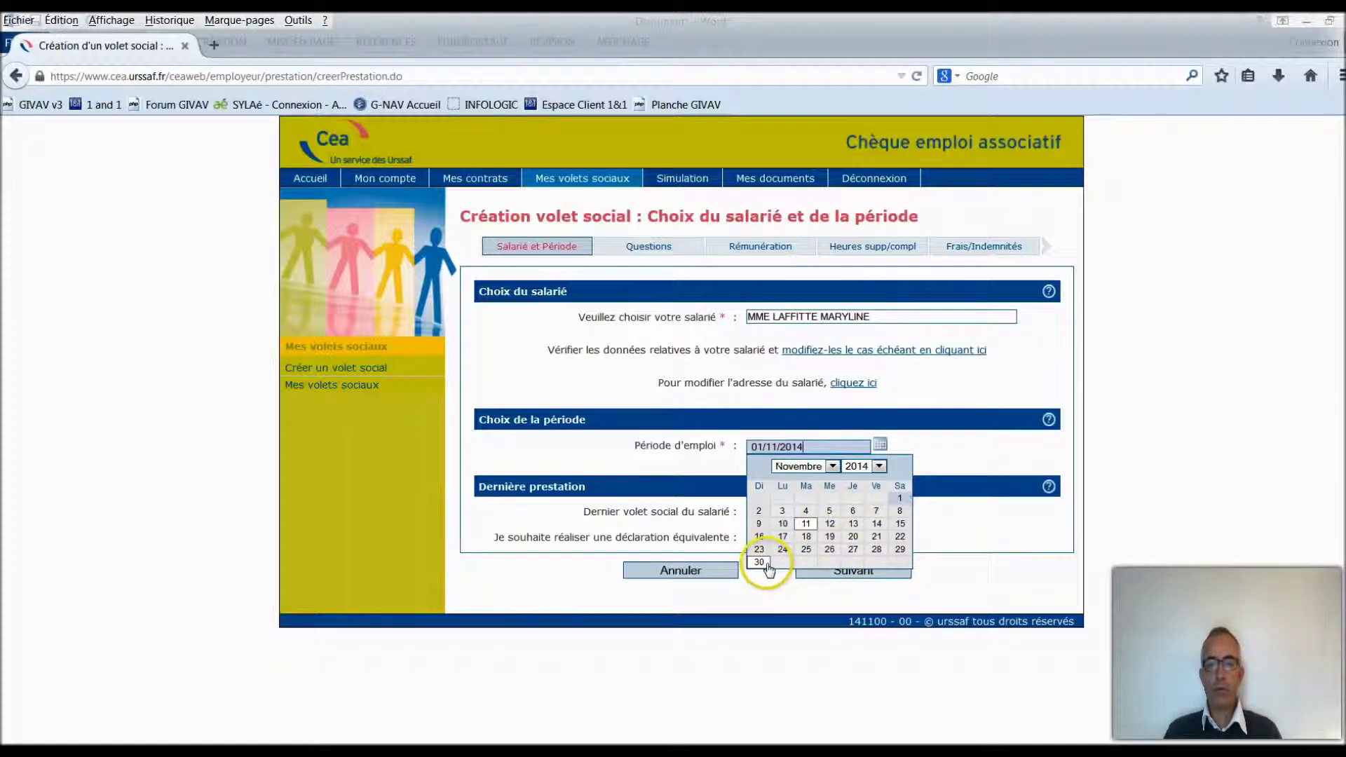
{"action": "left_click", "coordinate": [764, 564]}
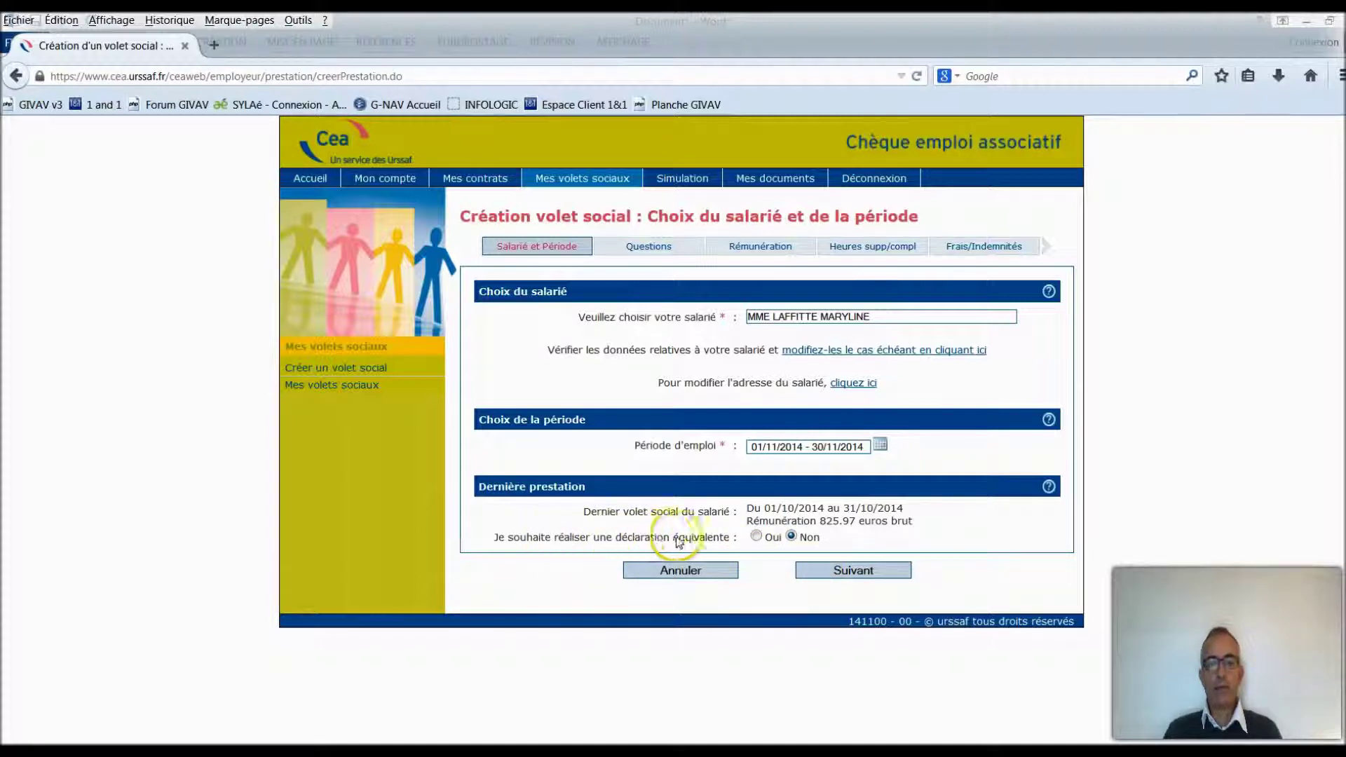
Choose an equivalent declaration for this second employee, keep the prefilled answers, remuneration and hours, and validate the volet social.
{"action": "left_click", "coordinate": [755, 537]}
{"action": "left_click", "coordinate": [844, 571]}
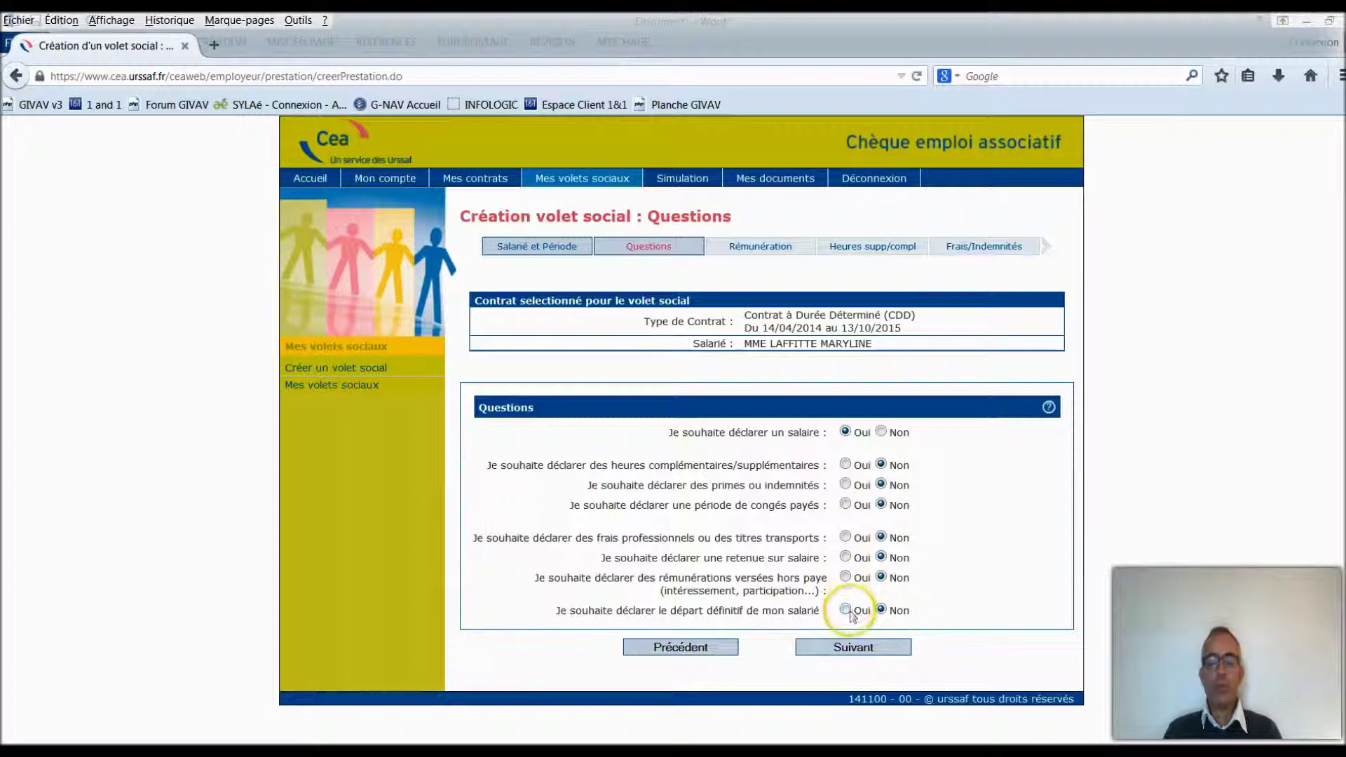
{"action": "left_click", "coordinate": [857, 649]}
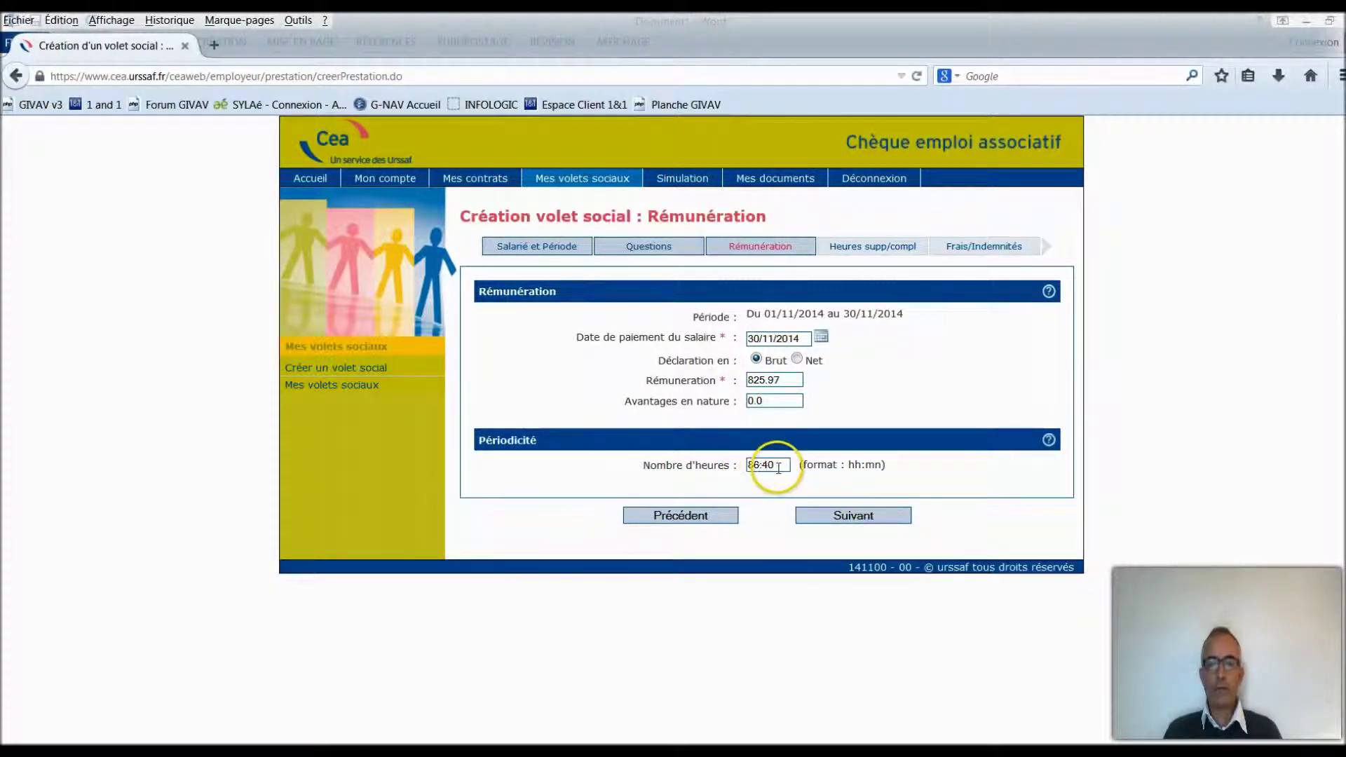
{"action": "left_click", "coordinate": [855, 518]}
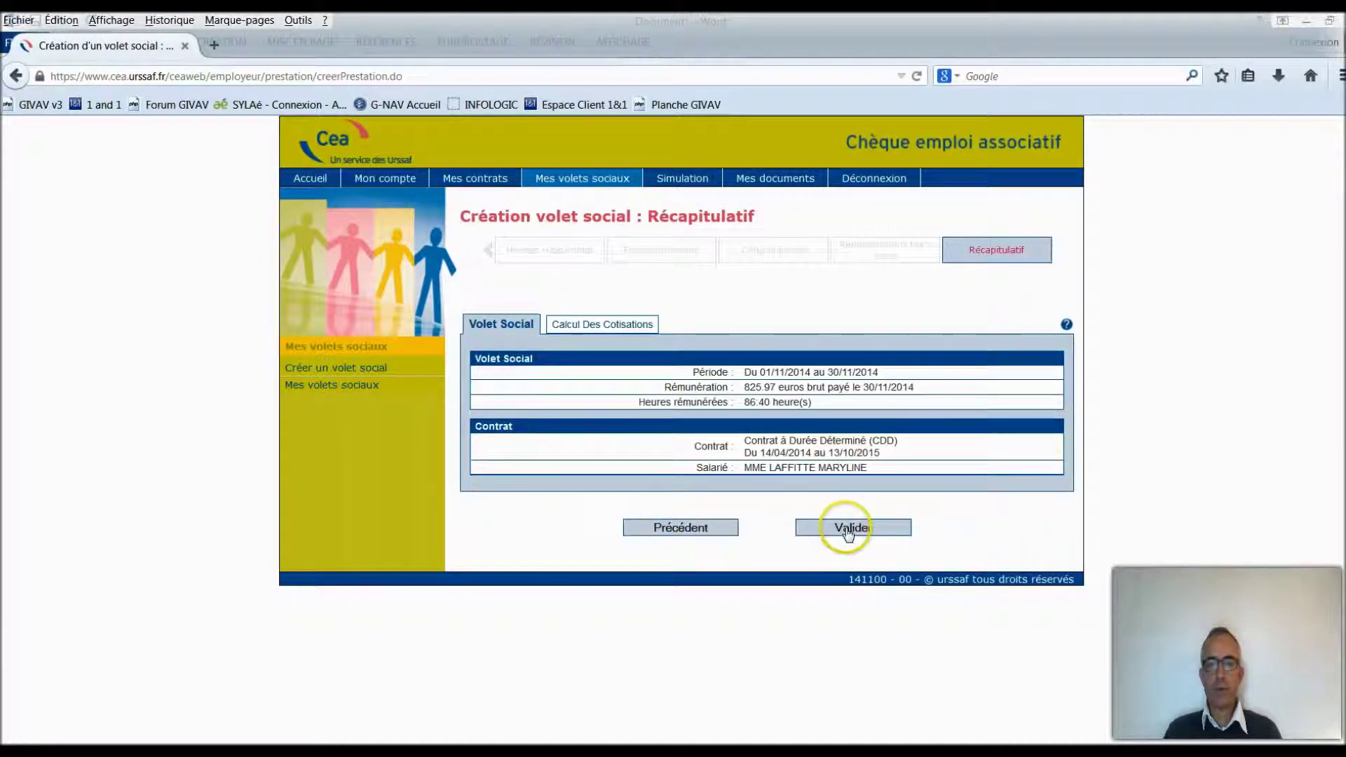
{"action": "left_click", "coordinate": [848, 531]}
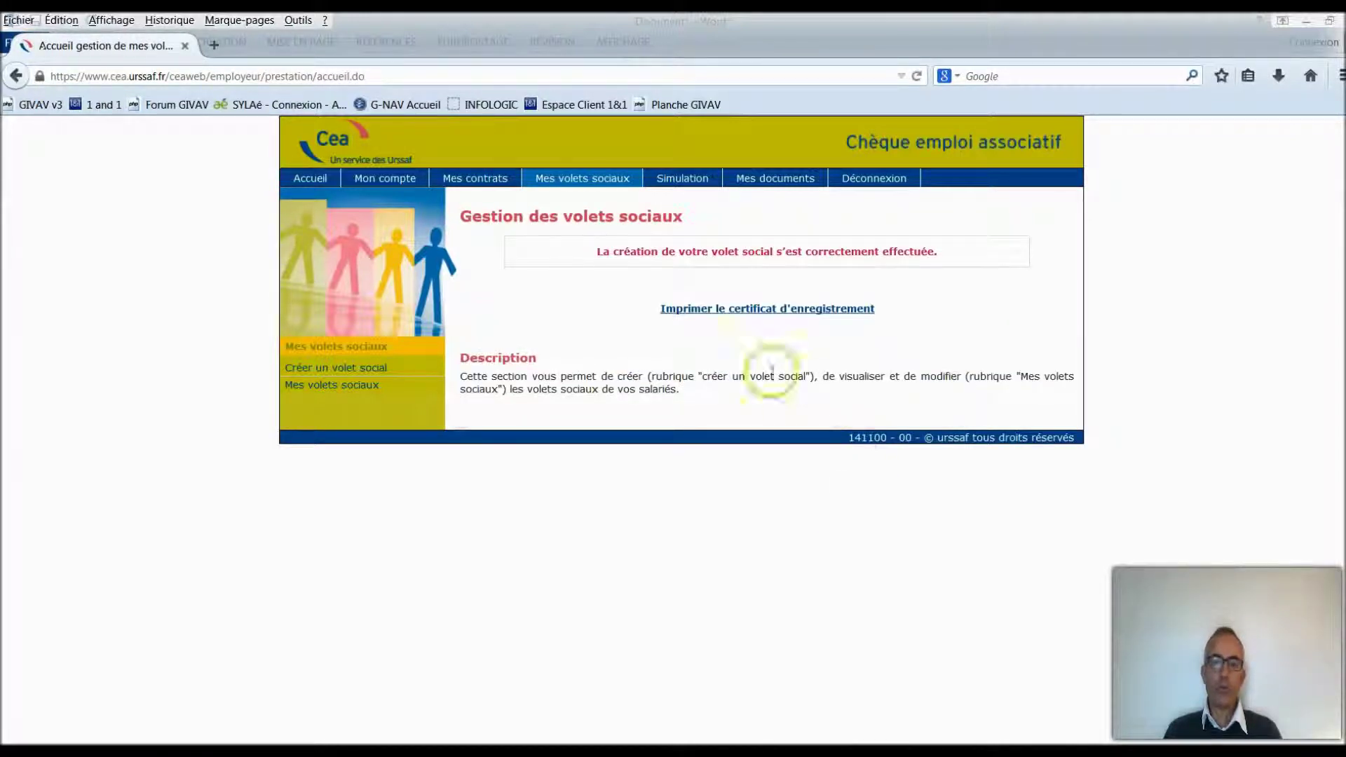
View the second employee's registration certificate, close it, and consult the November 2014 volet social of 825.97 € brut in the list.
{"action": "left_click", "coordinate": [759, 309]}
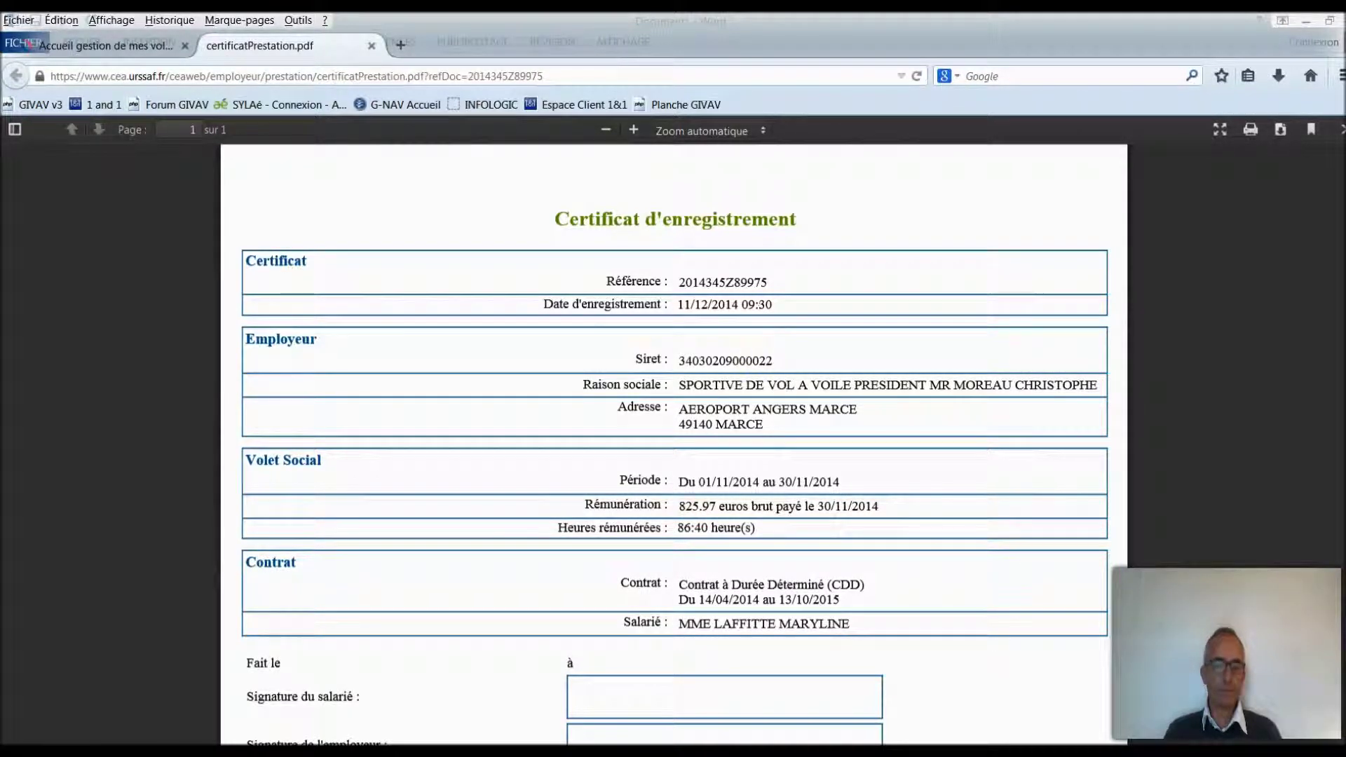
{"action": "key", "text": "ctrl+w"}
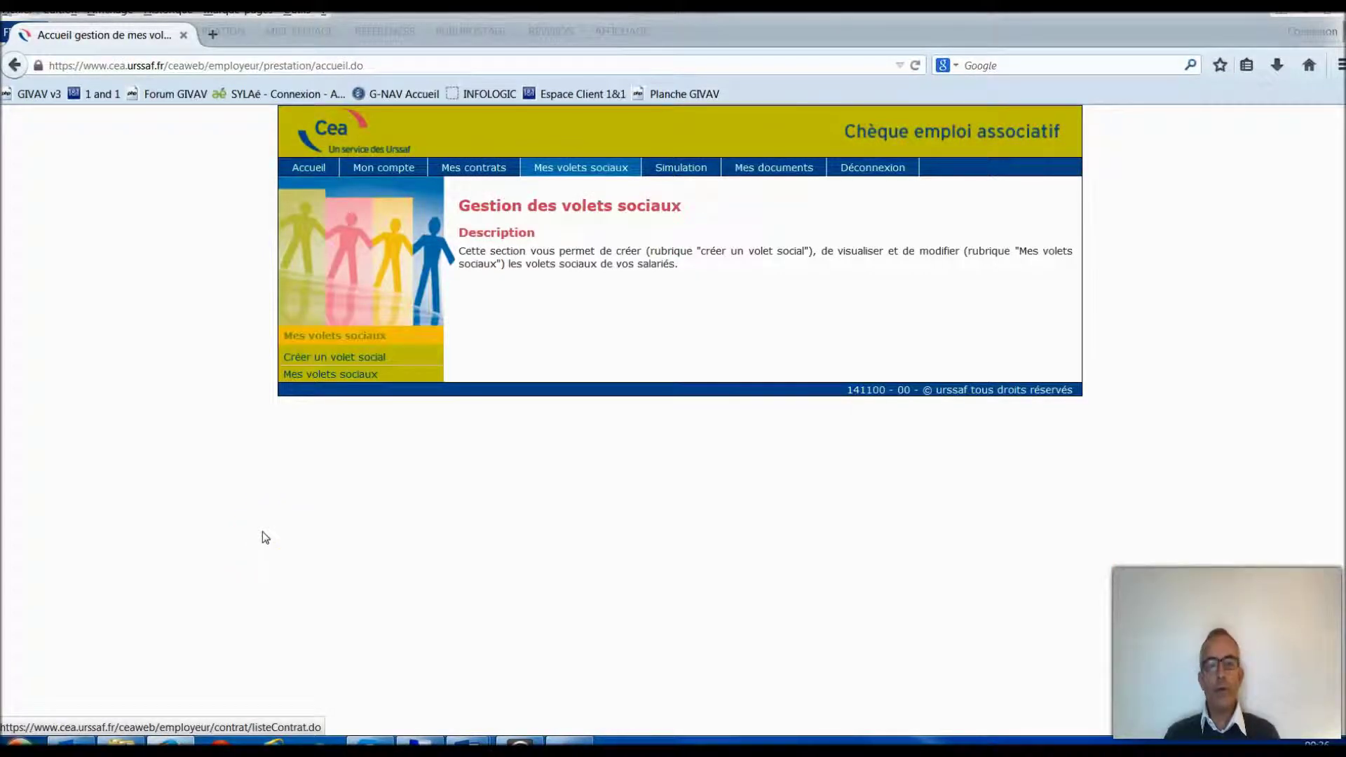
{"action": "left_click", "coordinate": [320, 378]}
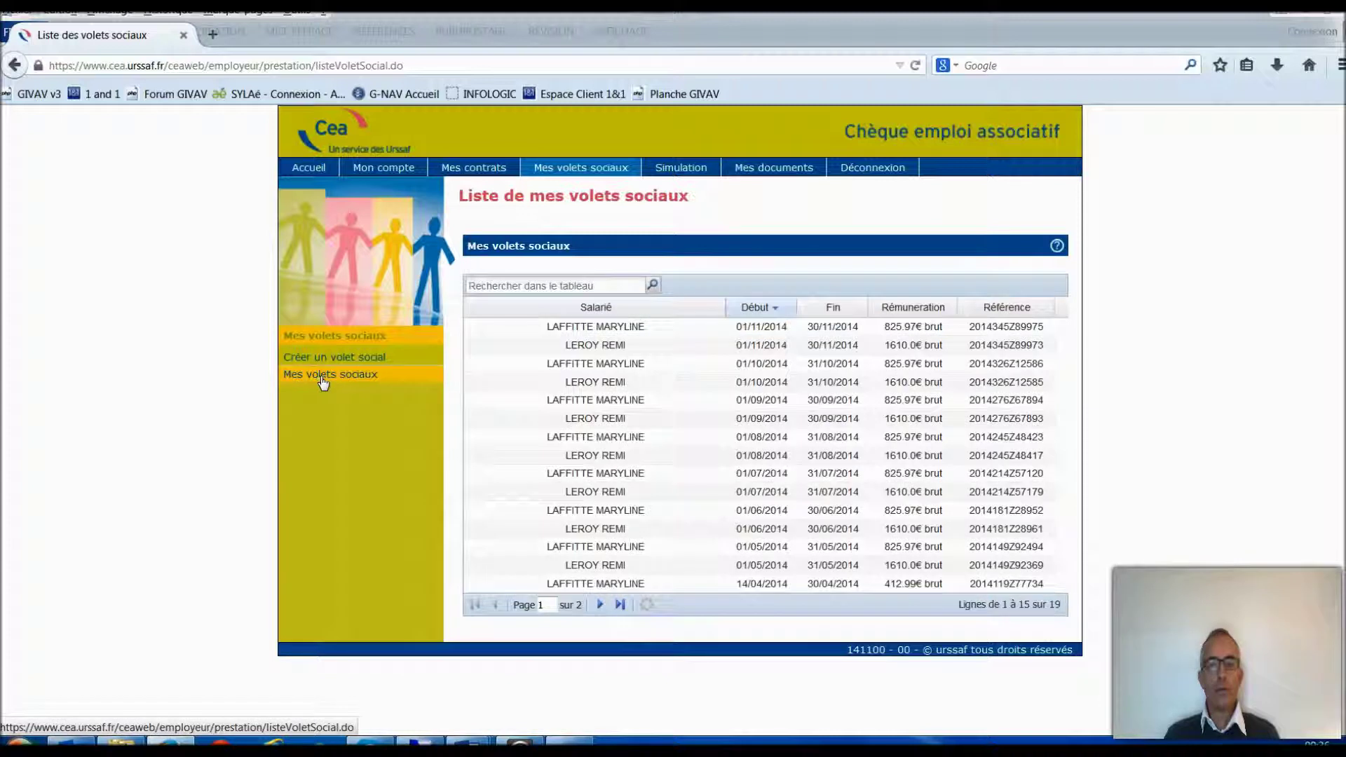
{"action": "left_click", "coordinate": [588, 327]}
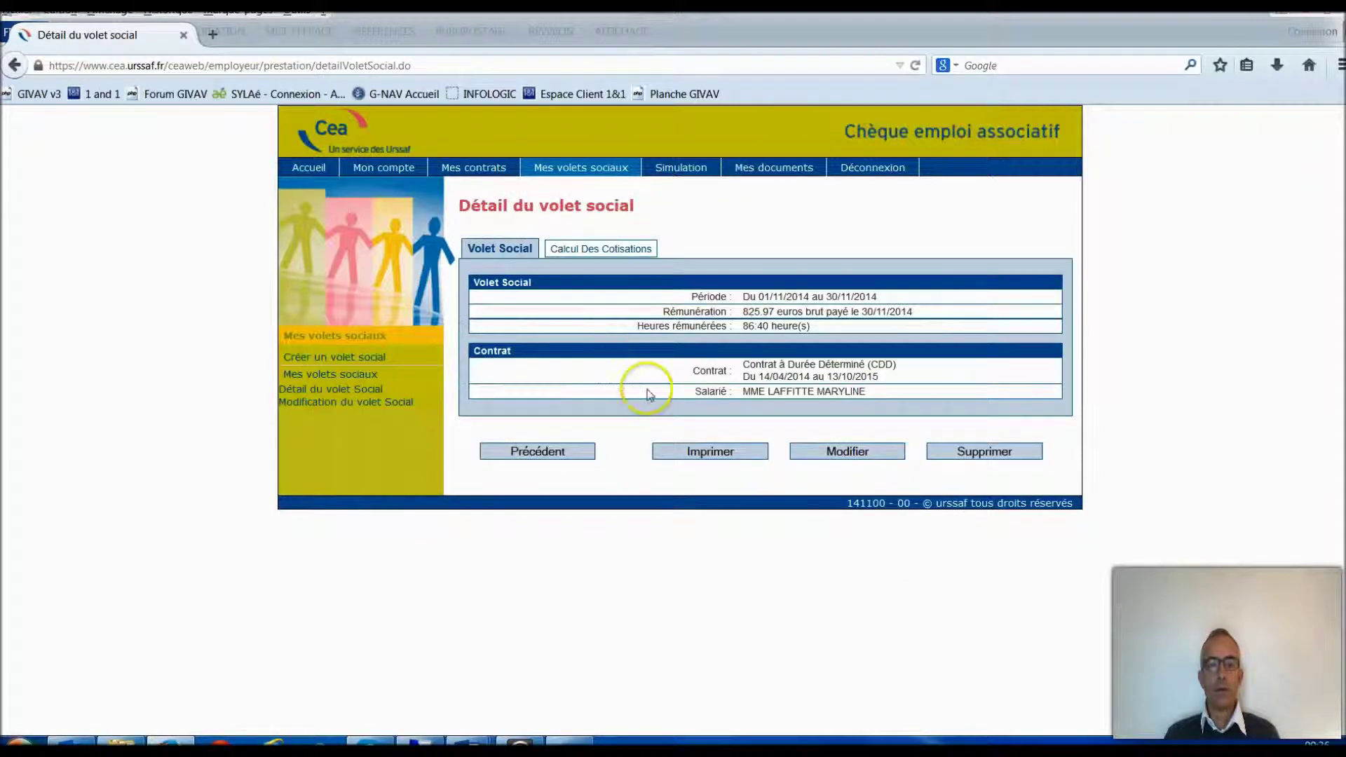
{"action": "left_click", "coordinate": [852, 455]}
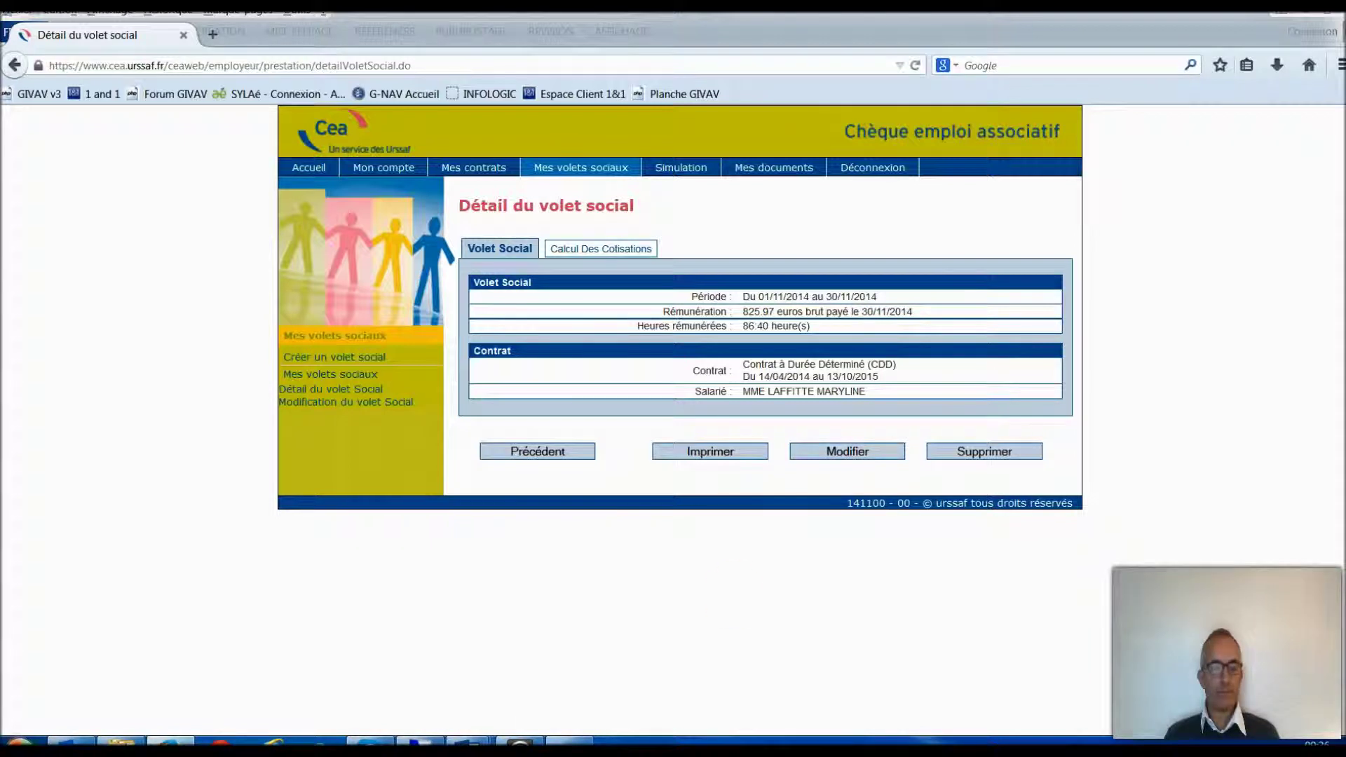
{"action": "left_click", "coordinate": [490, 544]}
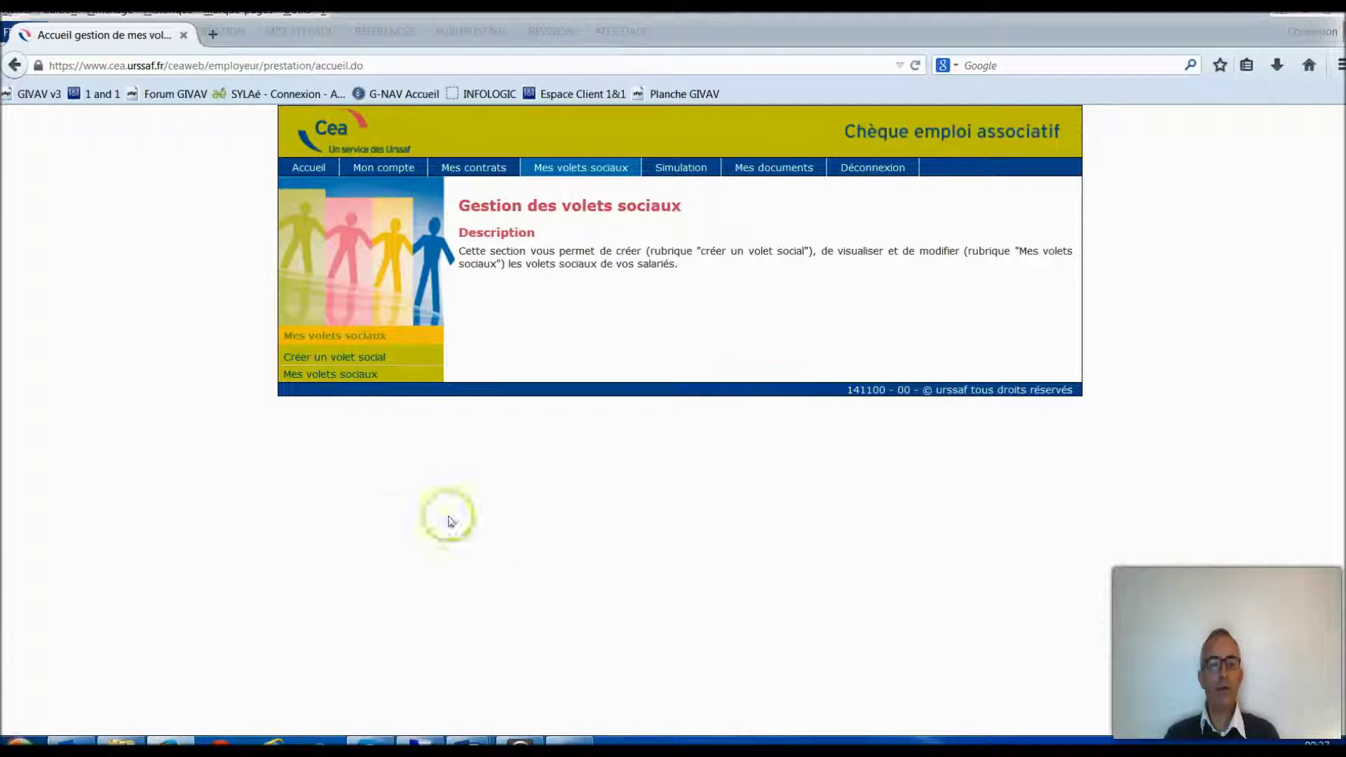
From the list of volets sociaux, view the bulletin de paie of the October 2014 volet social of 1610 € brut and return to the list.
{"action": "left_click", "coordinate": [337, 379]}
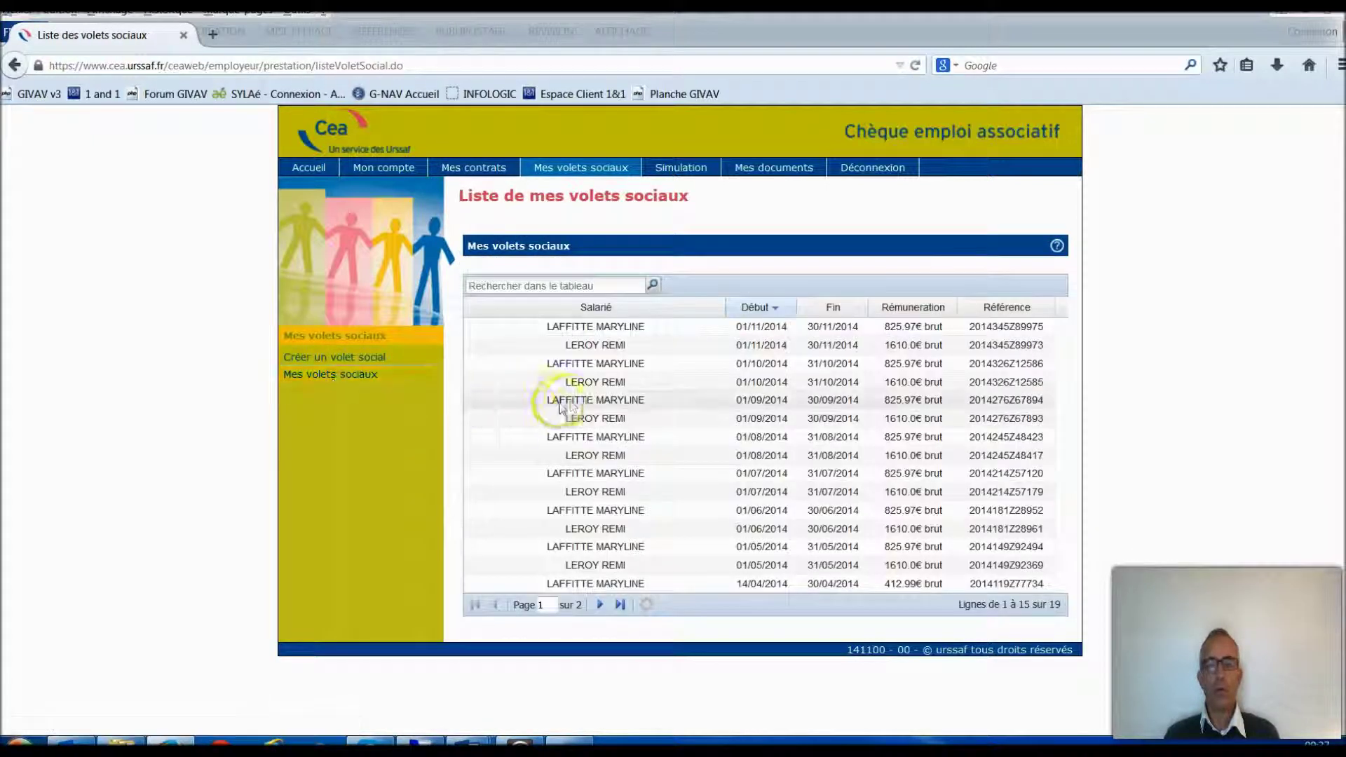
{"action": "left_click", "coordinate": [612, 384]}
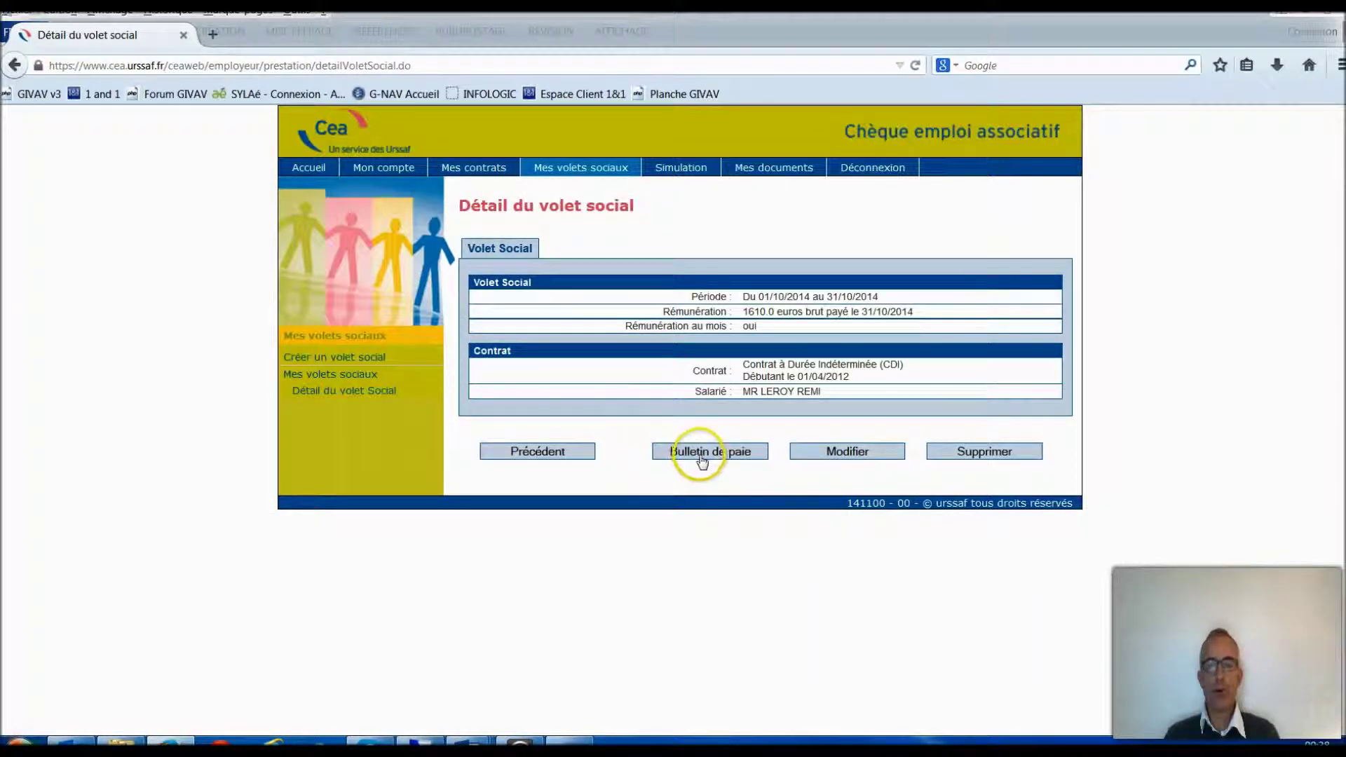
{"action": "left_click", "coordinate": [703, 459]}
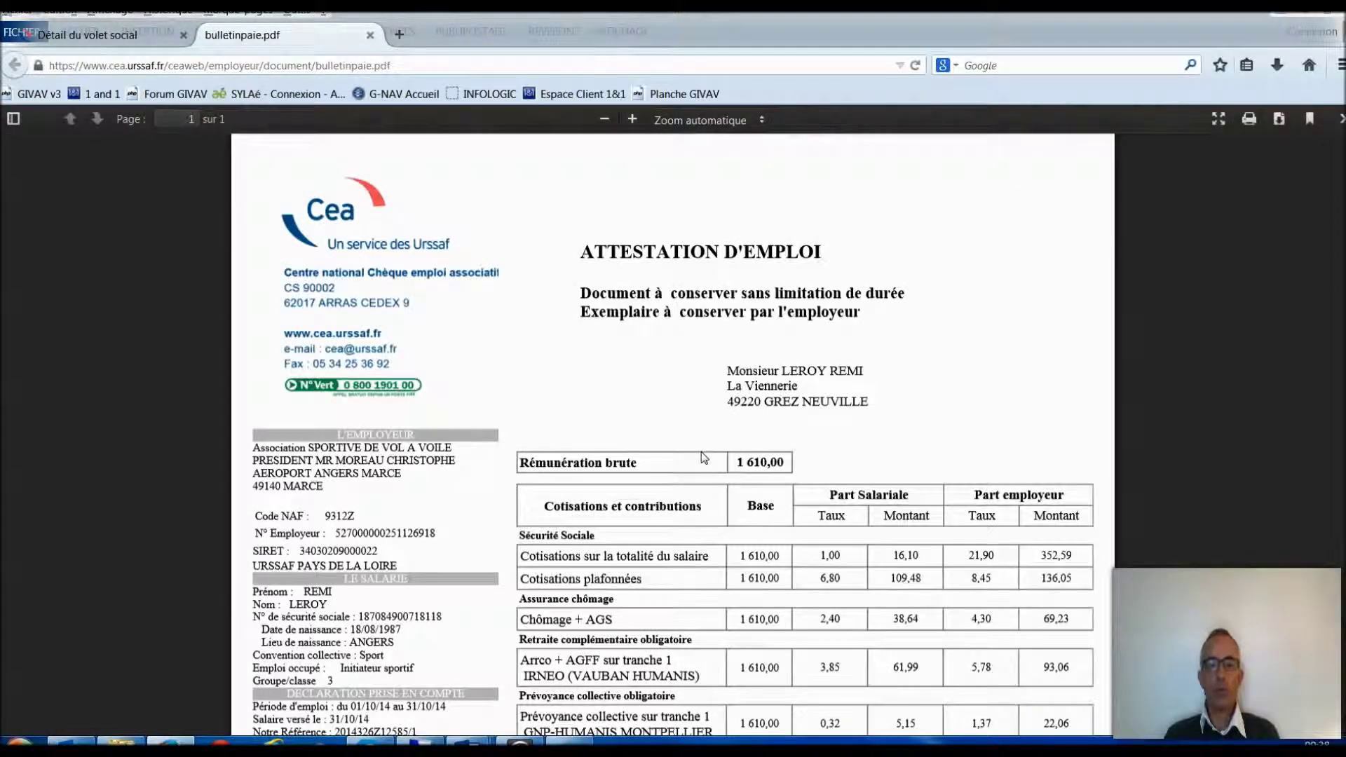
{"action": "scroll", "coordinate": [702, 459], "scroll_direction": "down", "scroll_amount": 10}
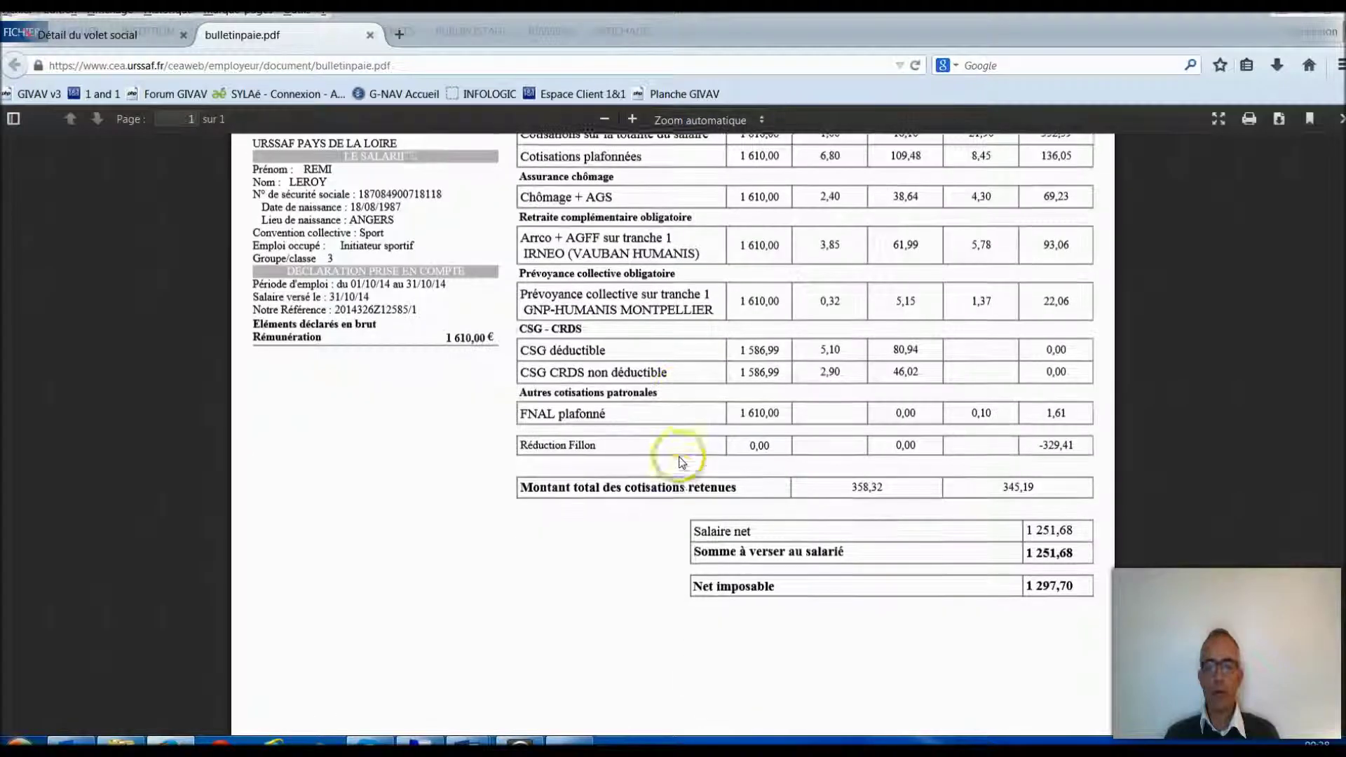
{"action": "left_click", "coordinate": [370, 36]}
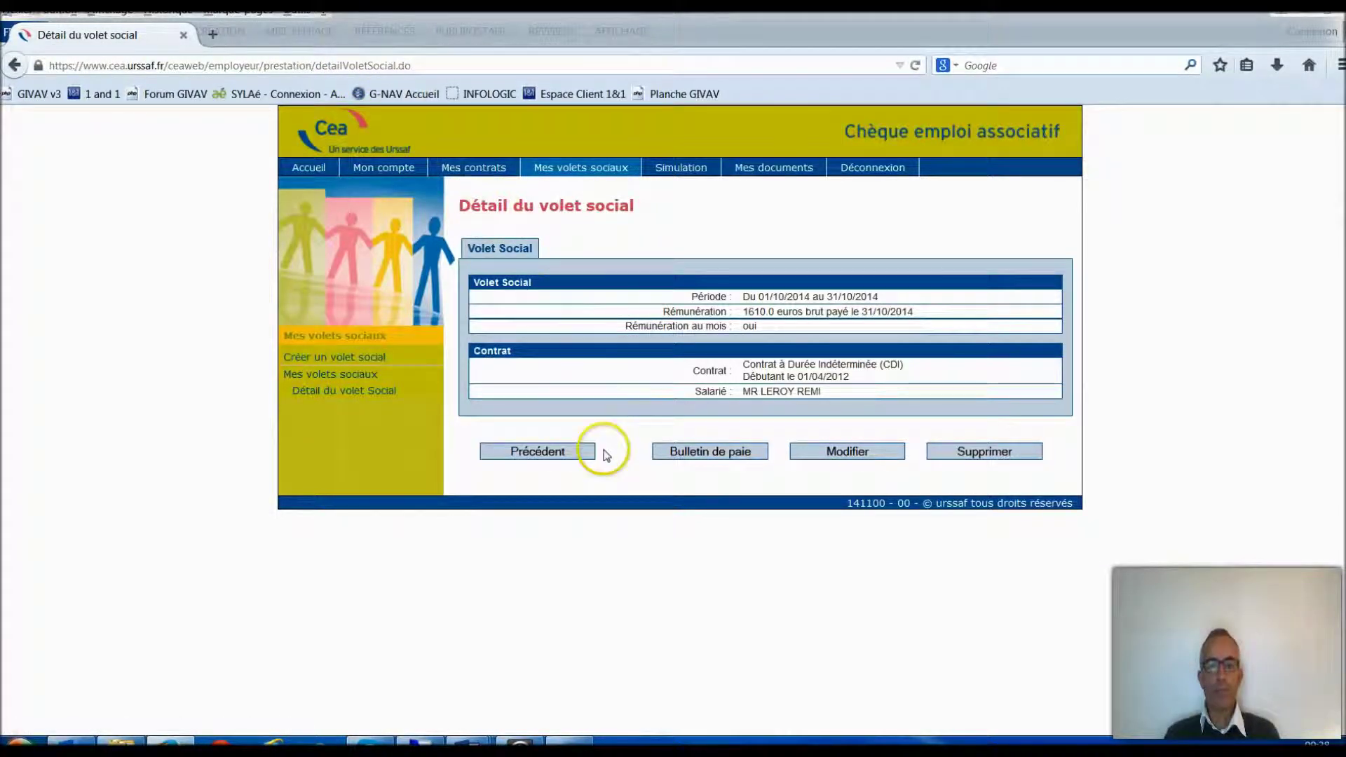
{"action": "left_click", "coordinate": [565, 459]}
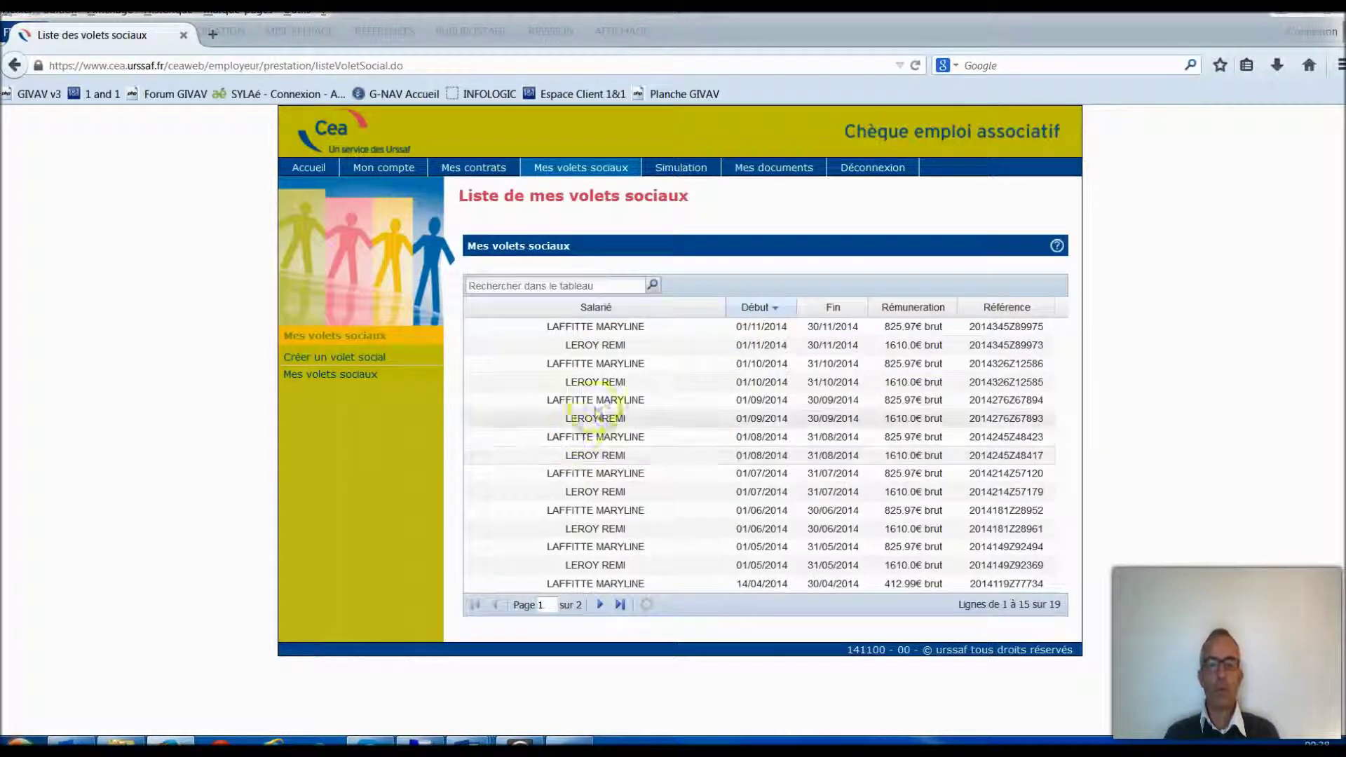
Consult the details and print option of the November 2014 volet social of 1610 € brut.
{"action": "left_click", "coordinate": [616, 347]}
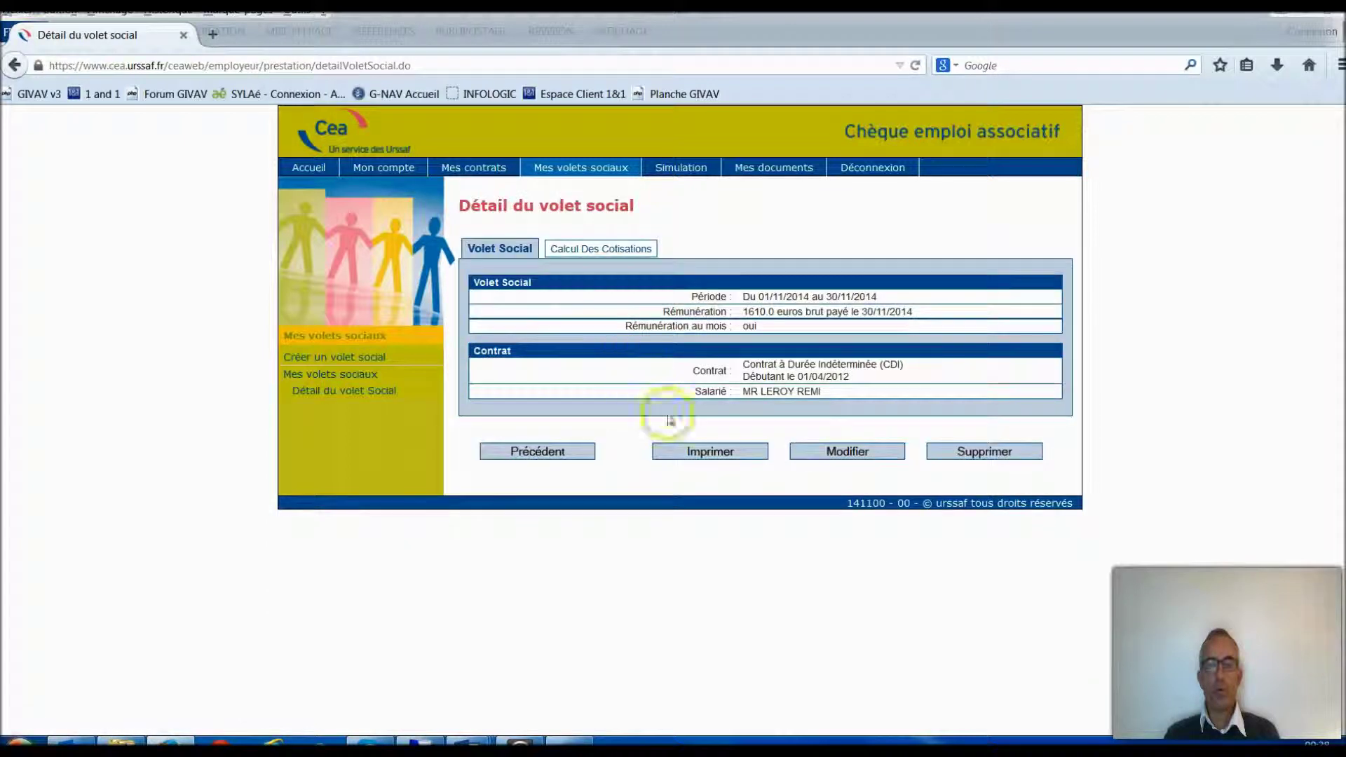
{"action": "left_click", "coordinate": [697, 463]}
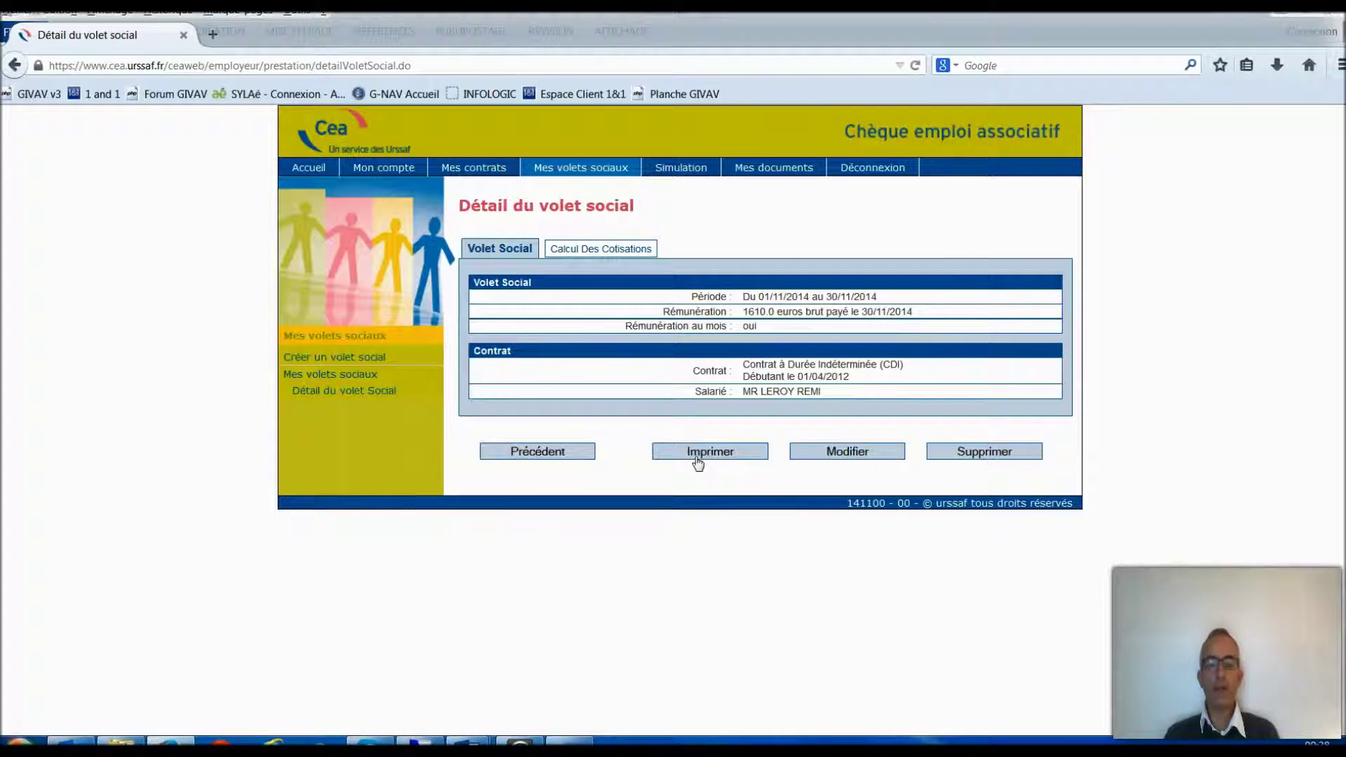
{"action": "left_click", "coordinate": [697, 462]}
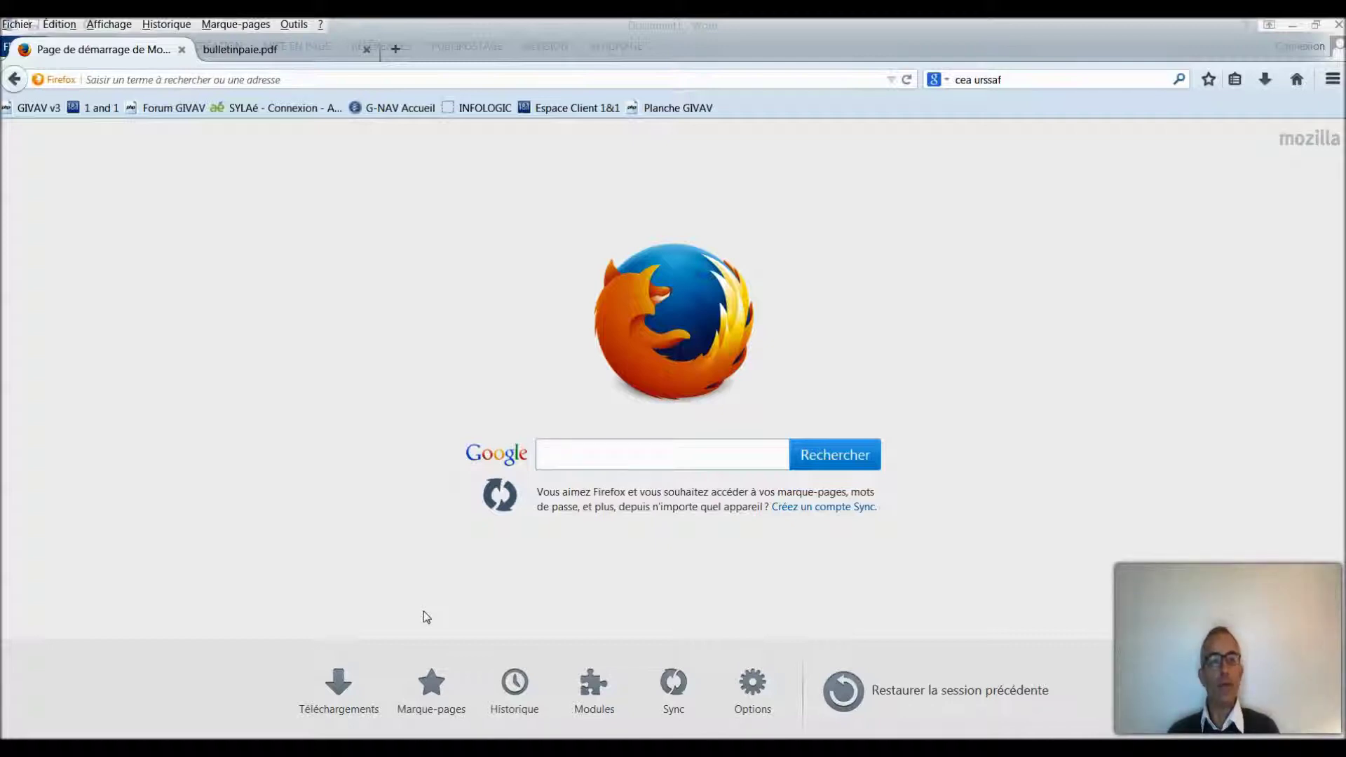
Switch to GIVAV v3 and sign in with the user code and account password.
{"action": "left_click", "coordinate": [49, 111]}
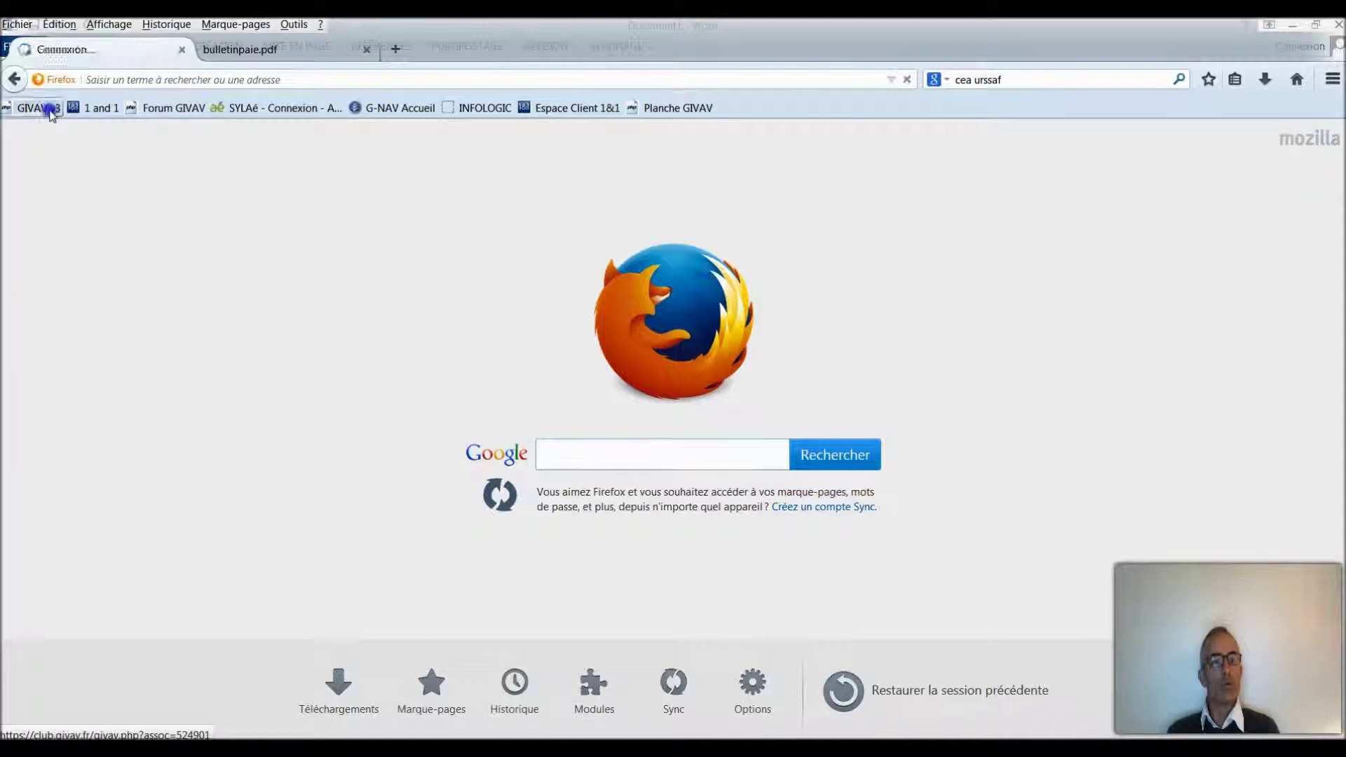
{"action": "left_click", "coordinate": [325, 319]}
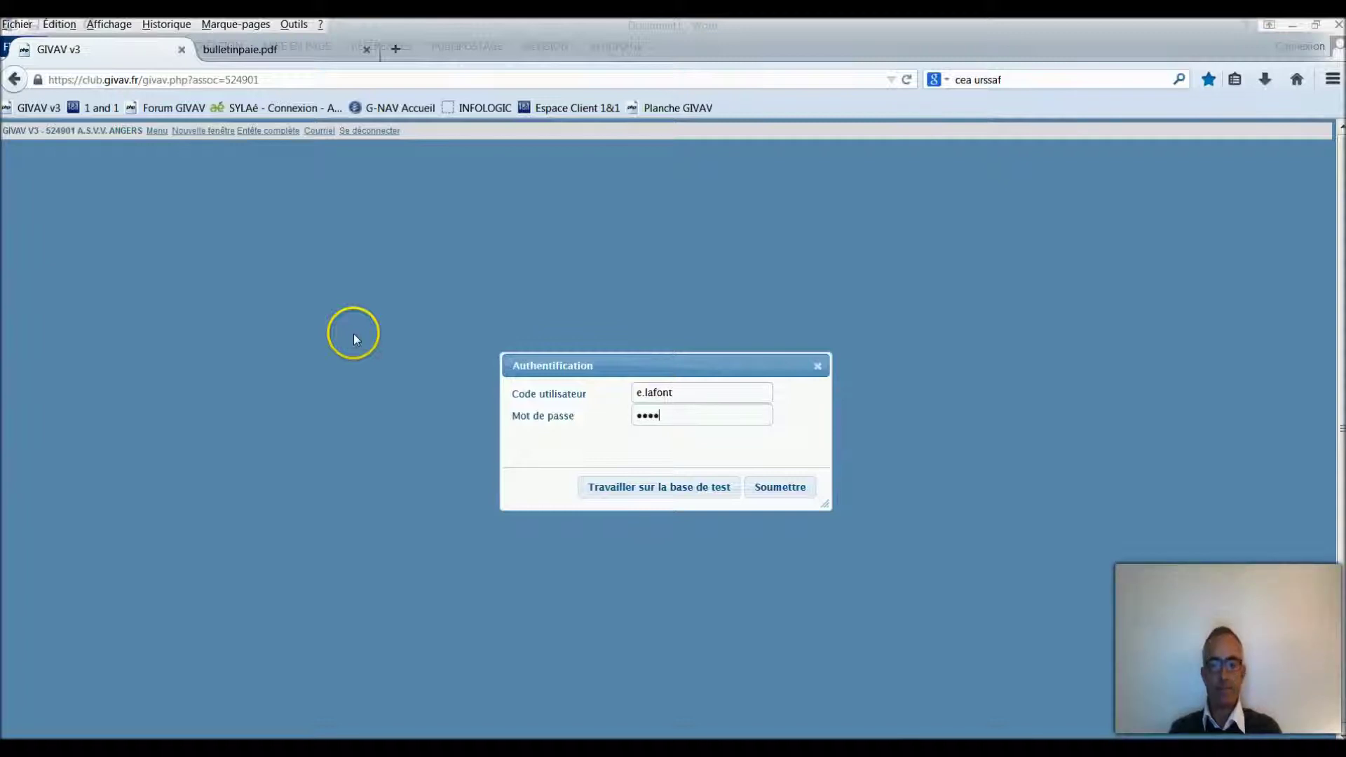
{"action": "key", "text": "Return"}
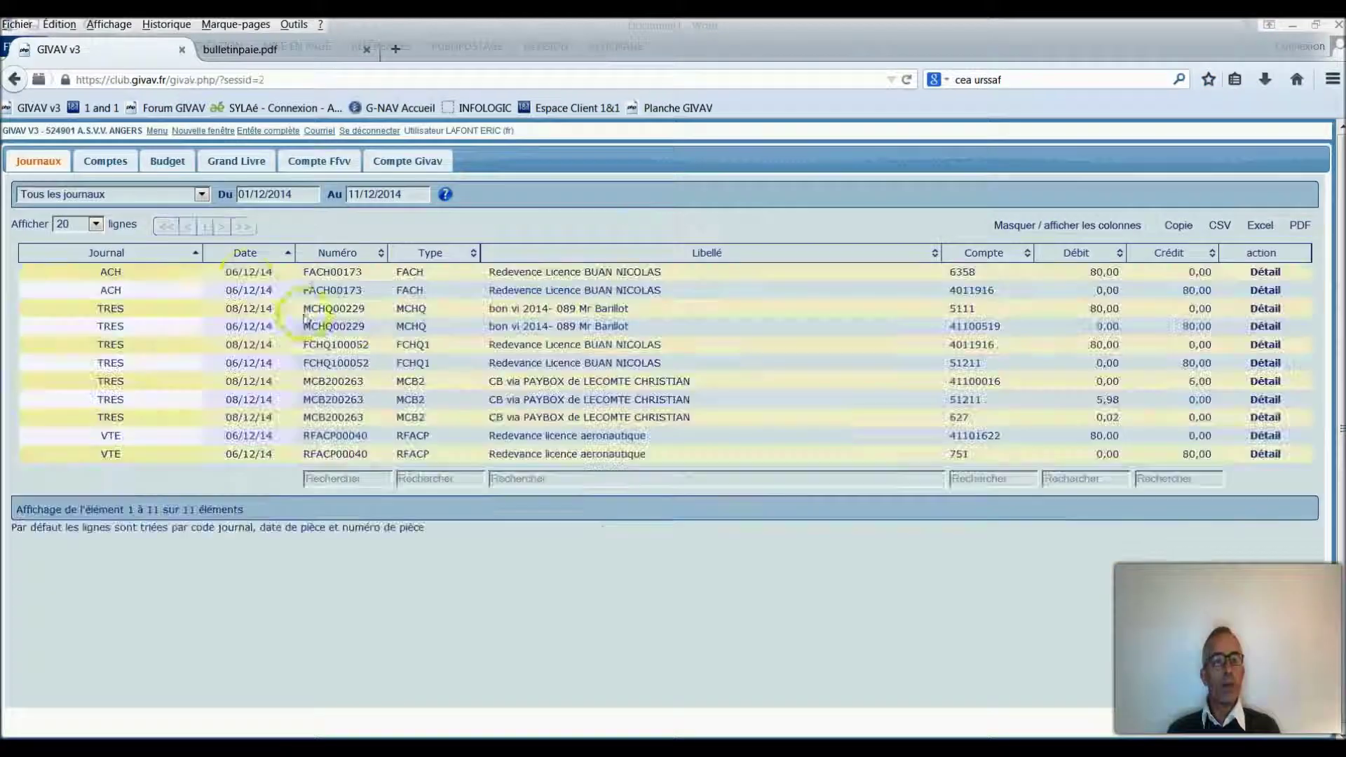
Display the class 4 account balances and open the accounting entries of the salaried employee with the outstanding debit balance.
{"action": "left_click", "coordinate": [117, 170]}
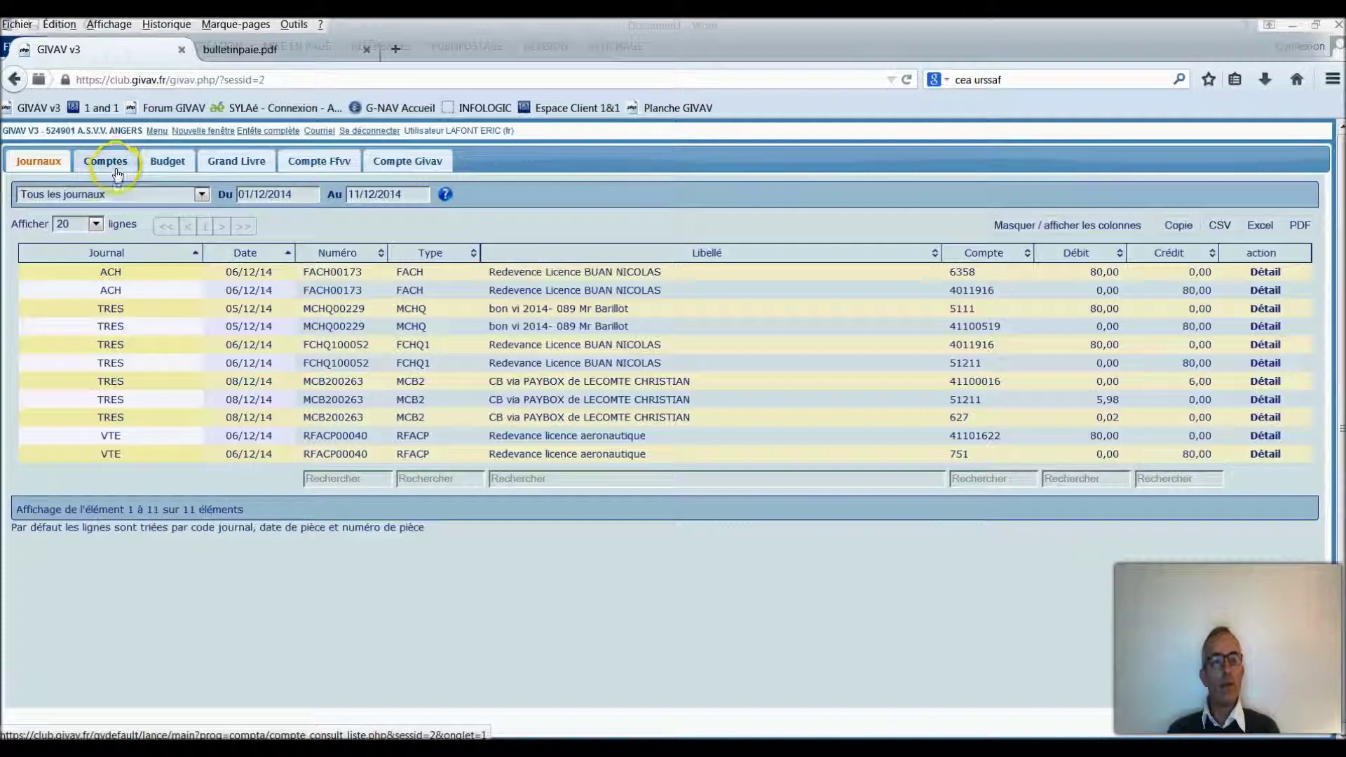
{"action": "left_click", "coordinate": [119, 162]}
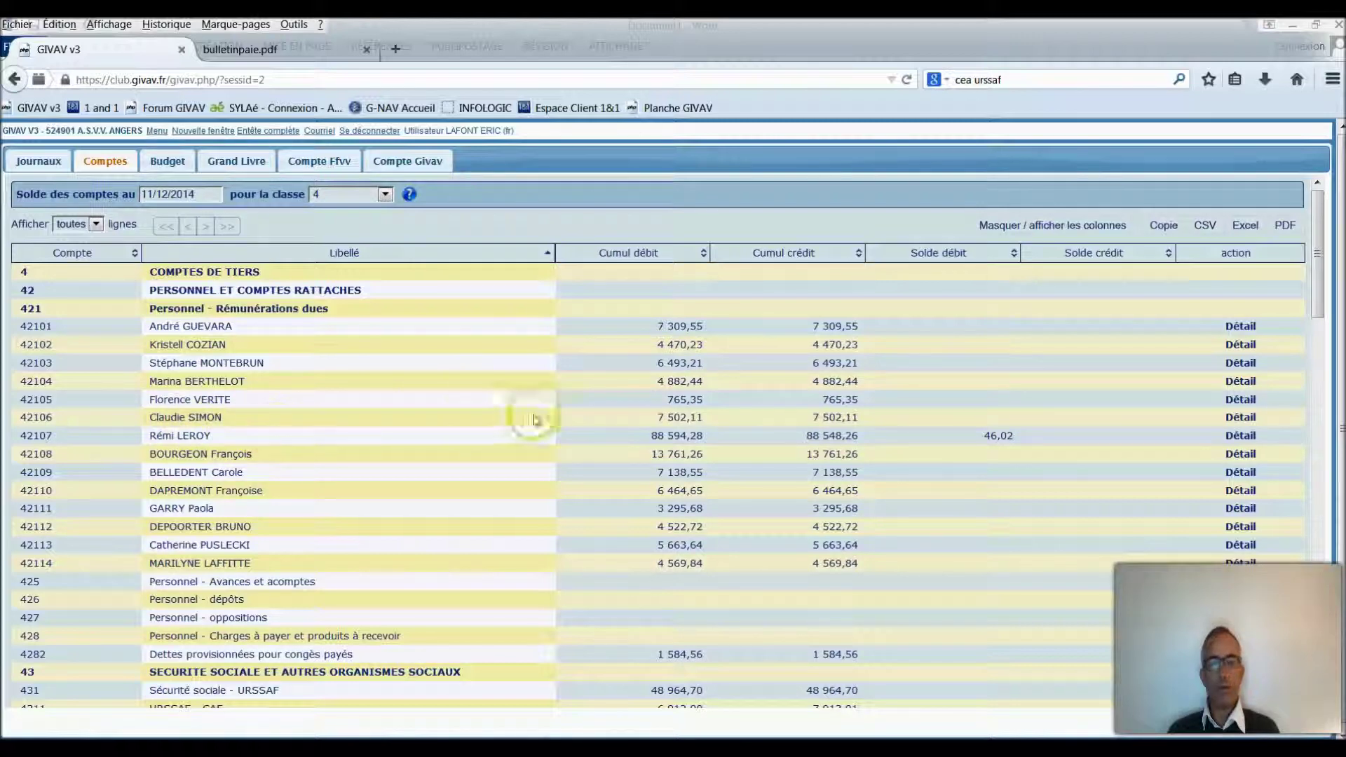
{"action": "left_click", "coordinate": [1241, 437]}
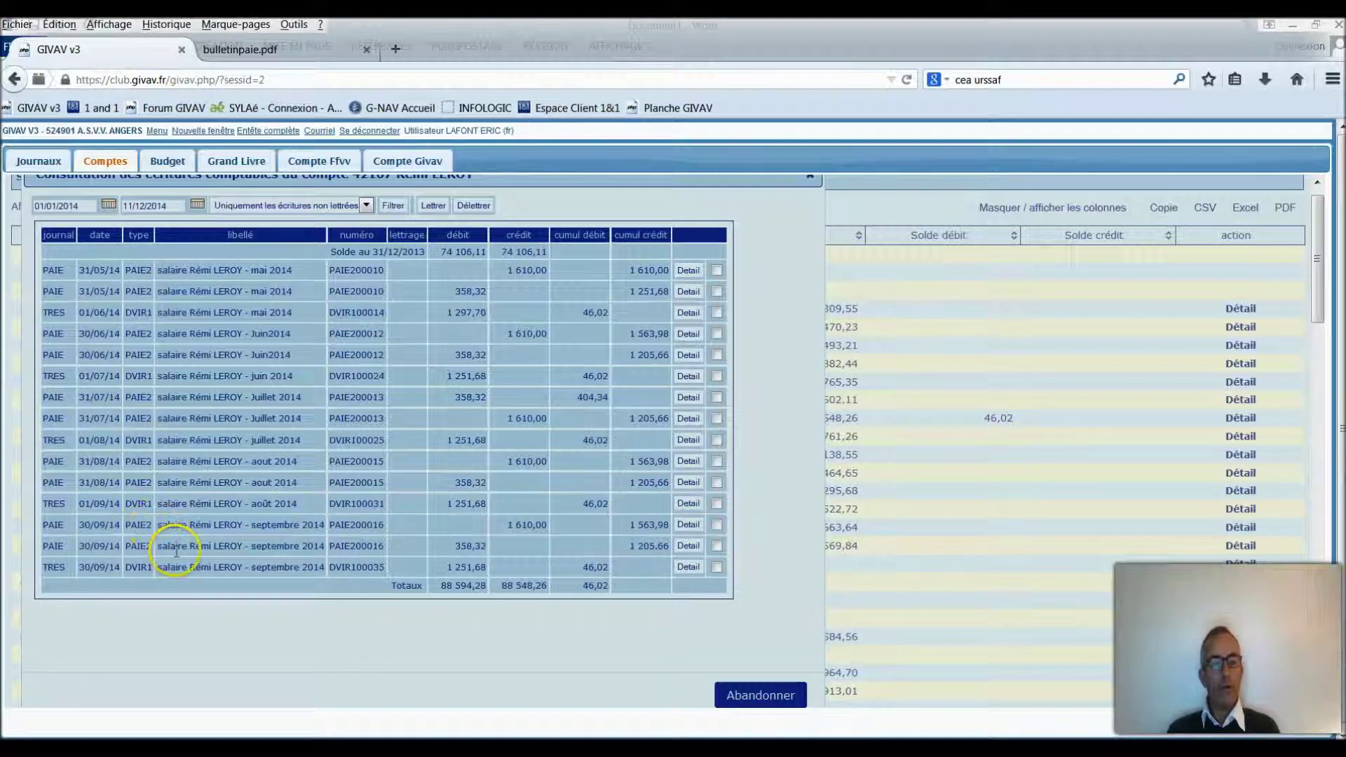
Open the employee's September 2014 salary entry and examine its debit and credit lines and budget allocation.
{"action": "left_click", "coordinate": [689, 525]}
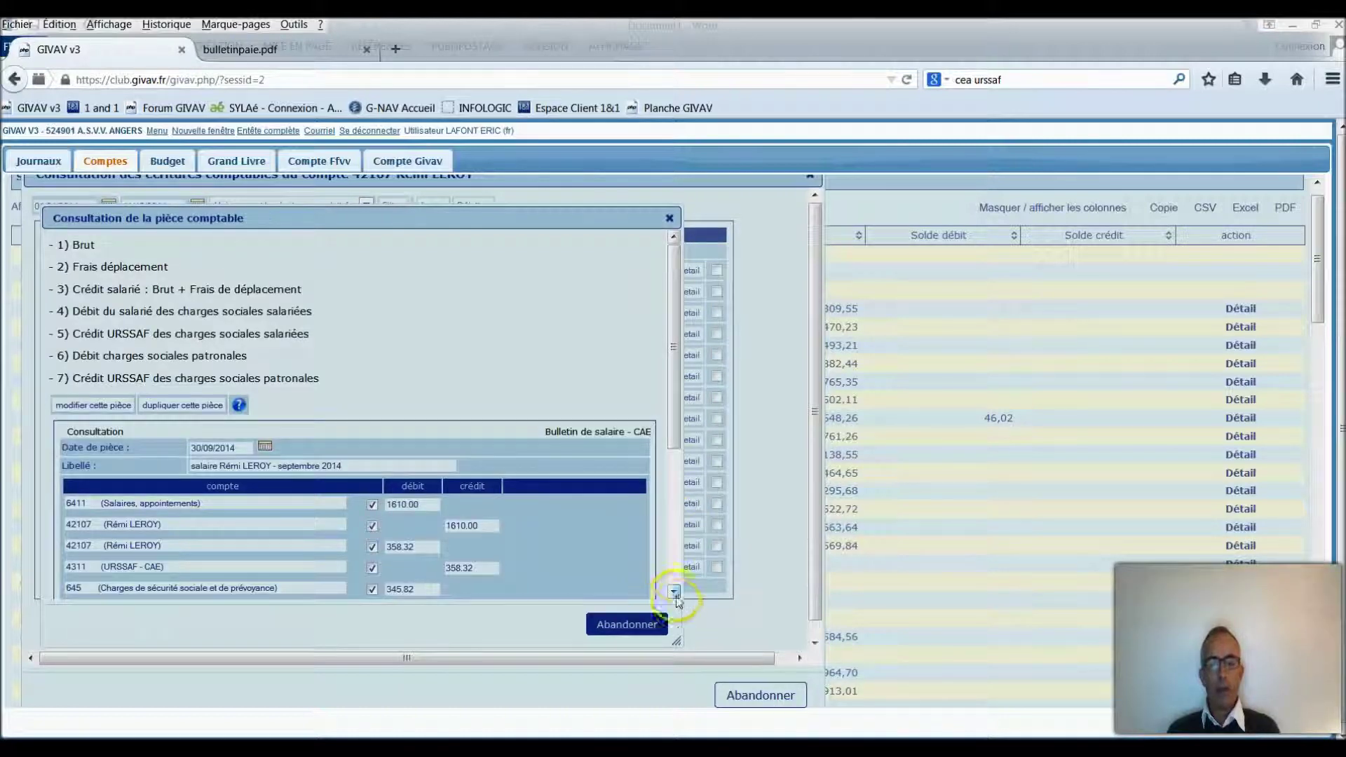
{"action": "left_click", "coordinate": [674, 590]}
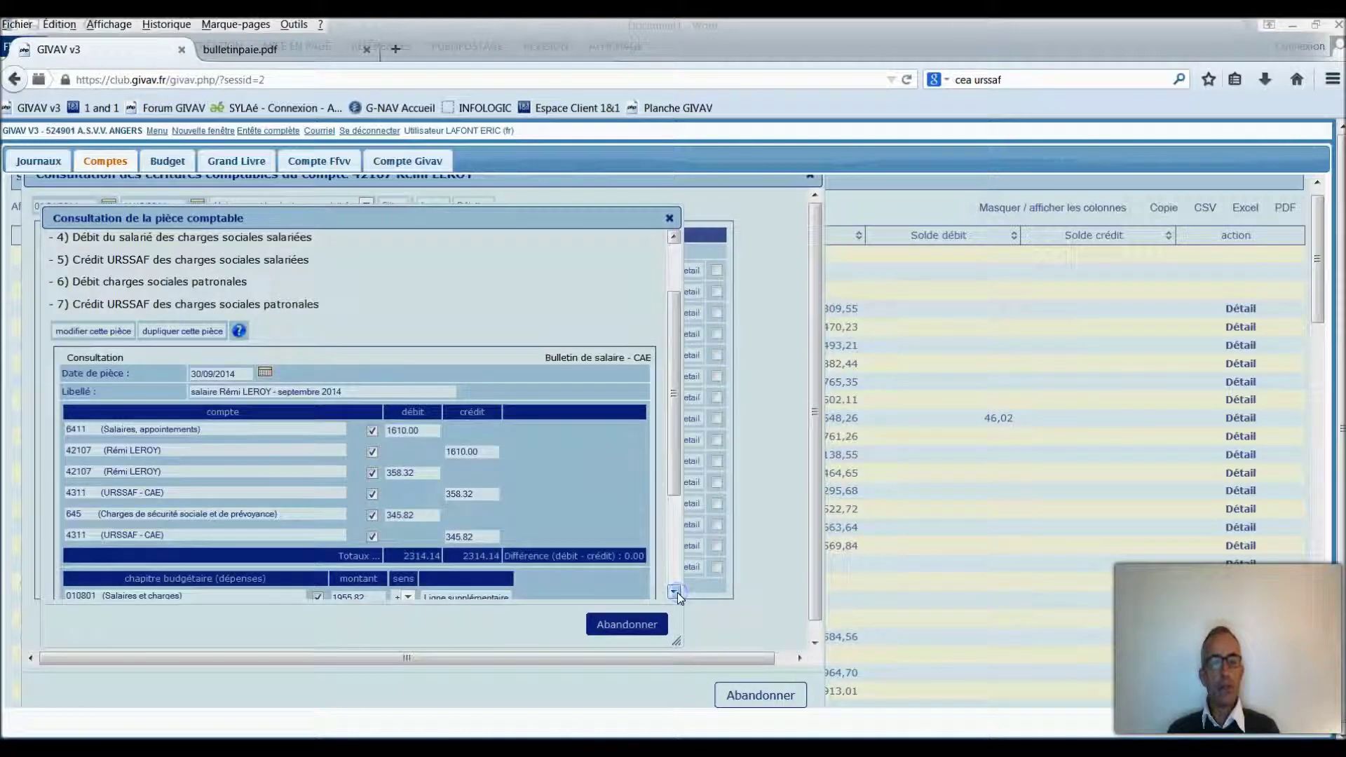
{"action": "left_click", "coordinate": [674, 592]}
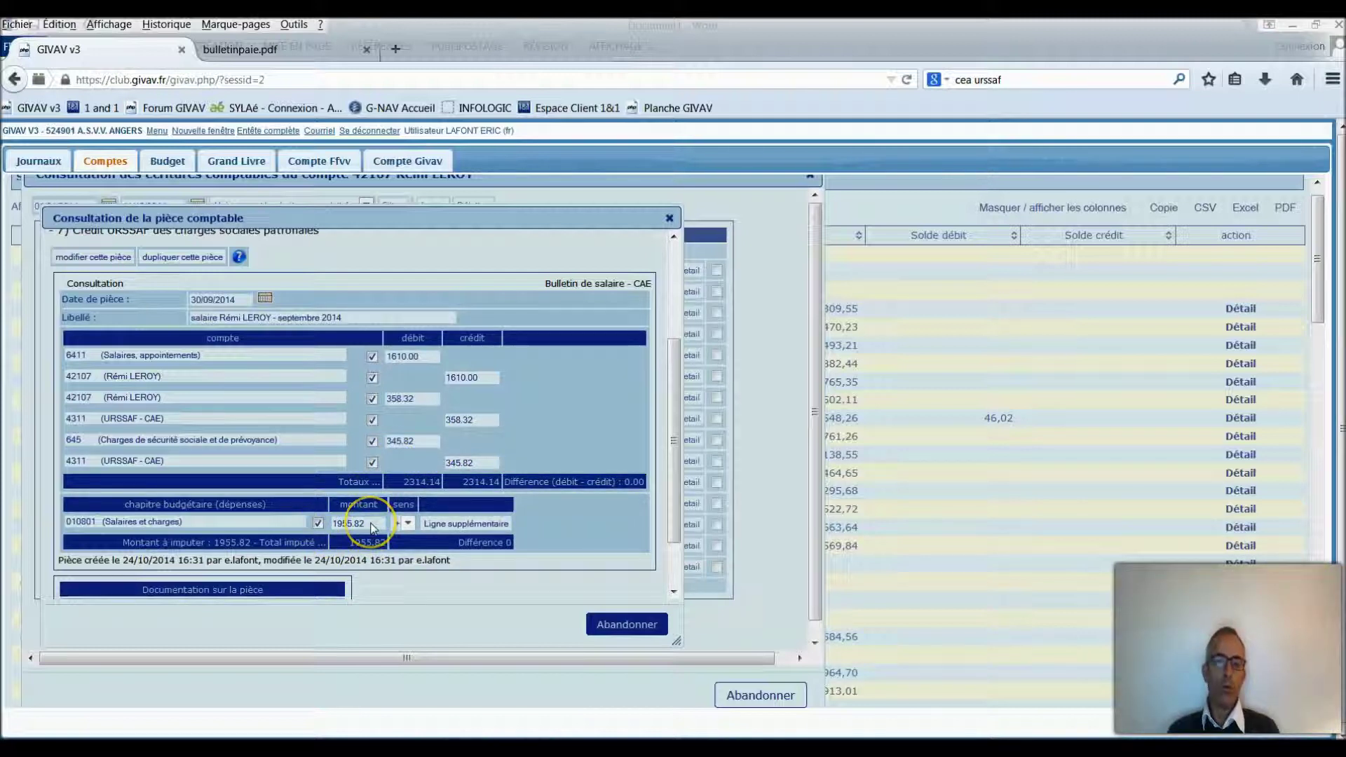
{"action": "mouse_move", "coordinate": [373, 528]}
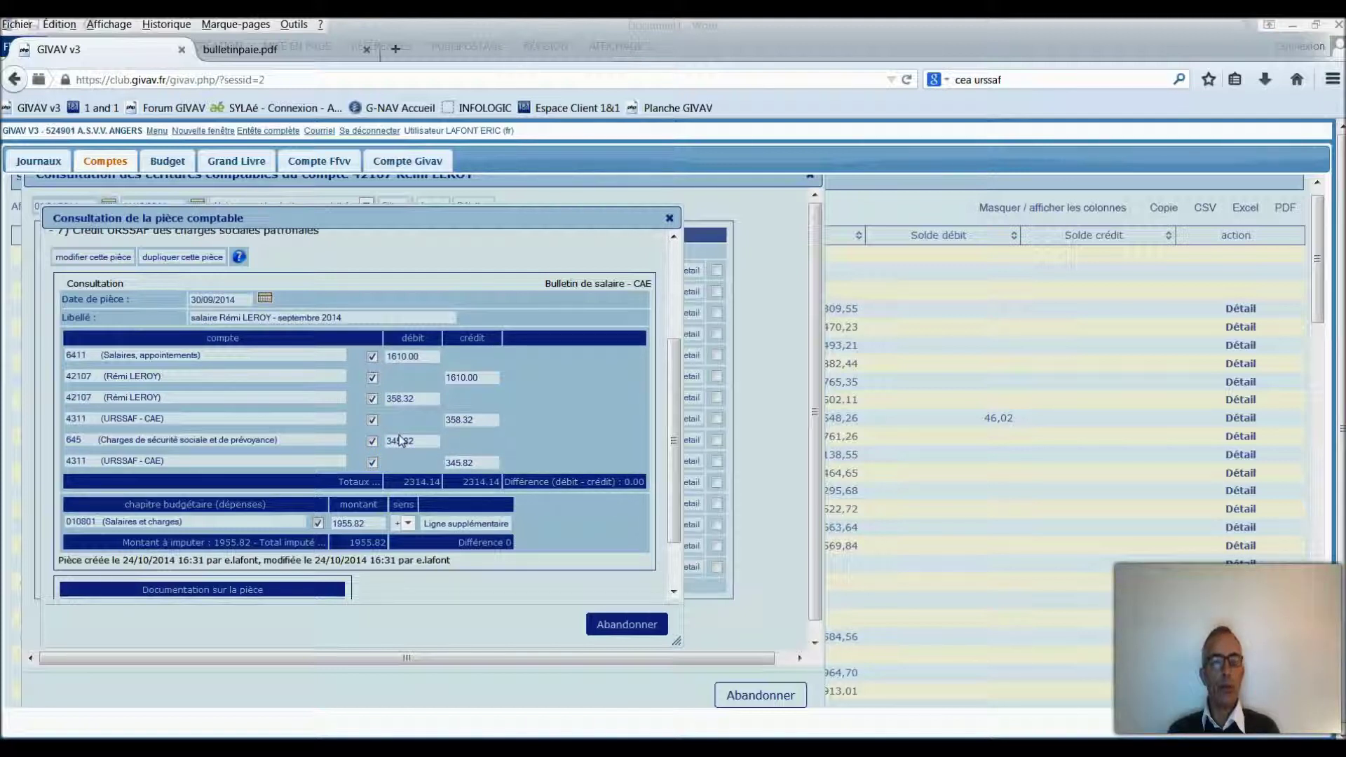
Duplicate the September salary entry, set its date to 31/10/2014 and change the month in its label to octobre.
{"action": "left_click", "coordinate": [200, 259]}
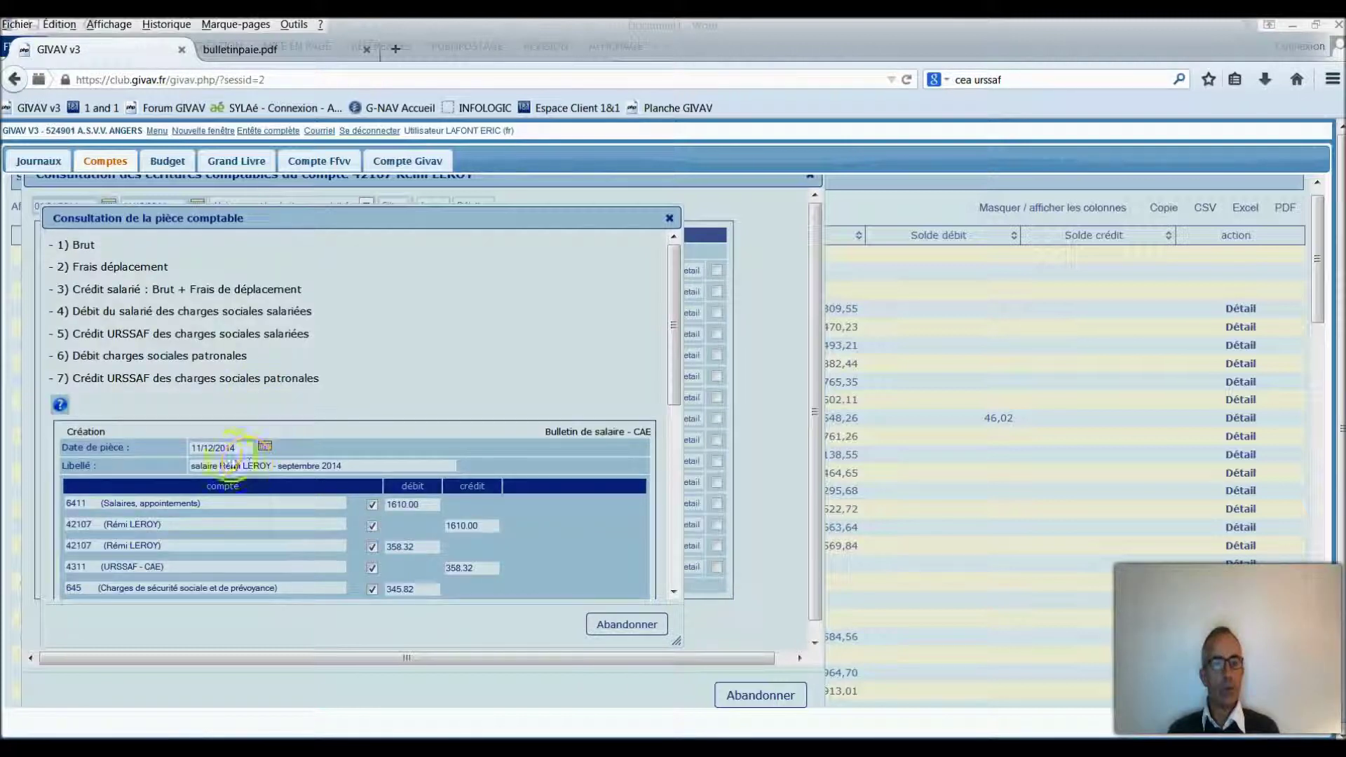
{"action": "left_click_drag", "start_coordinate": [215, 447], "coordinate": [172, 446]}
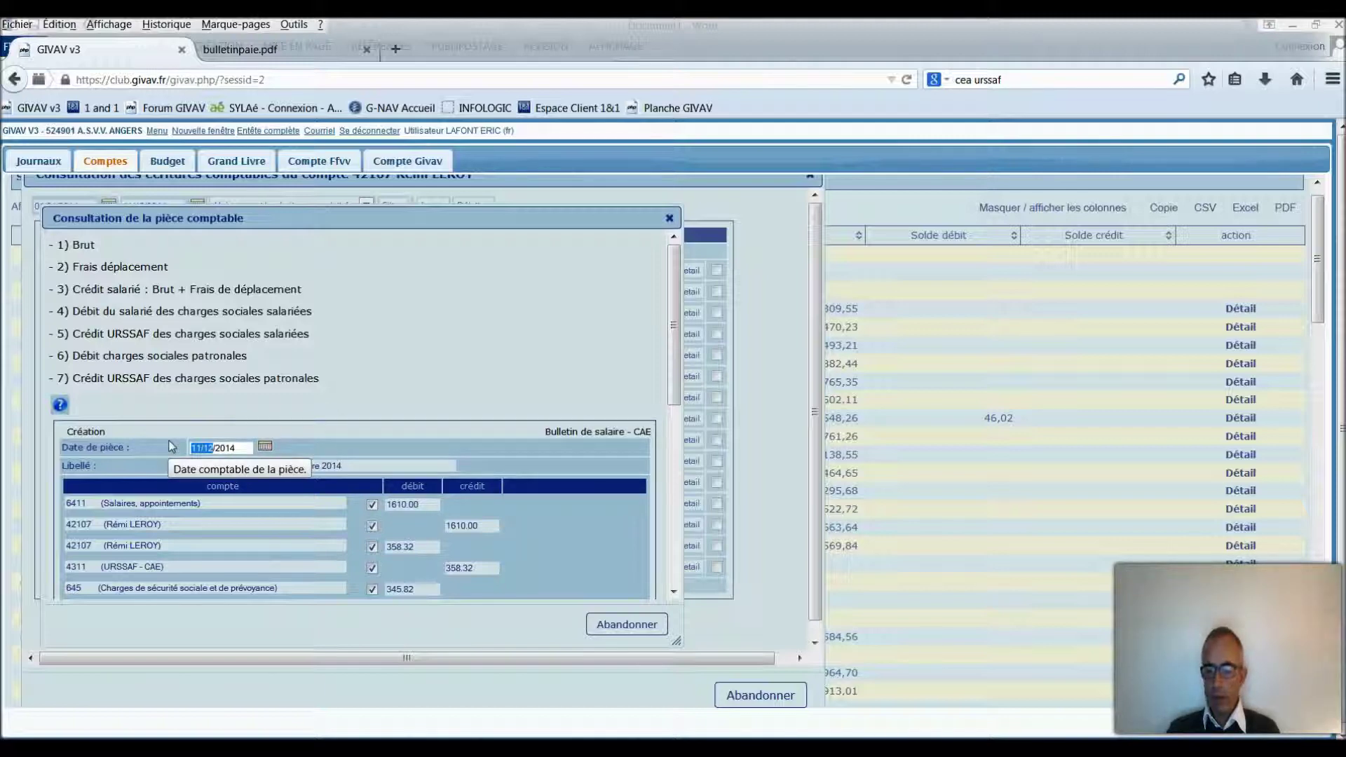
{"action": "type", "text": "31/"}
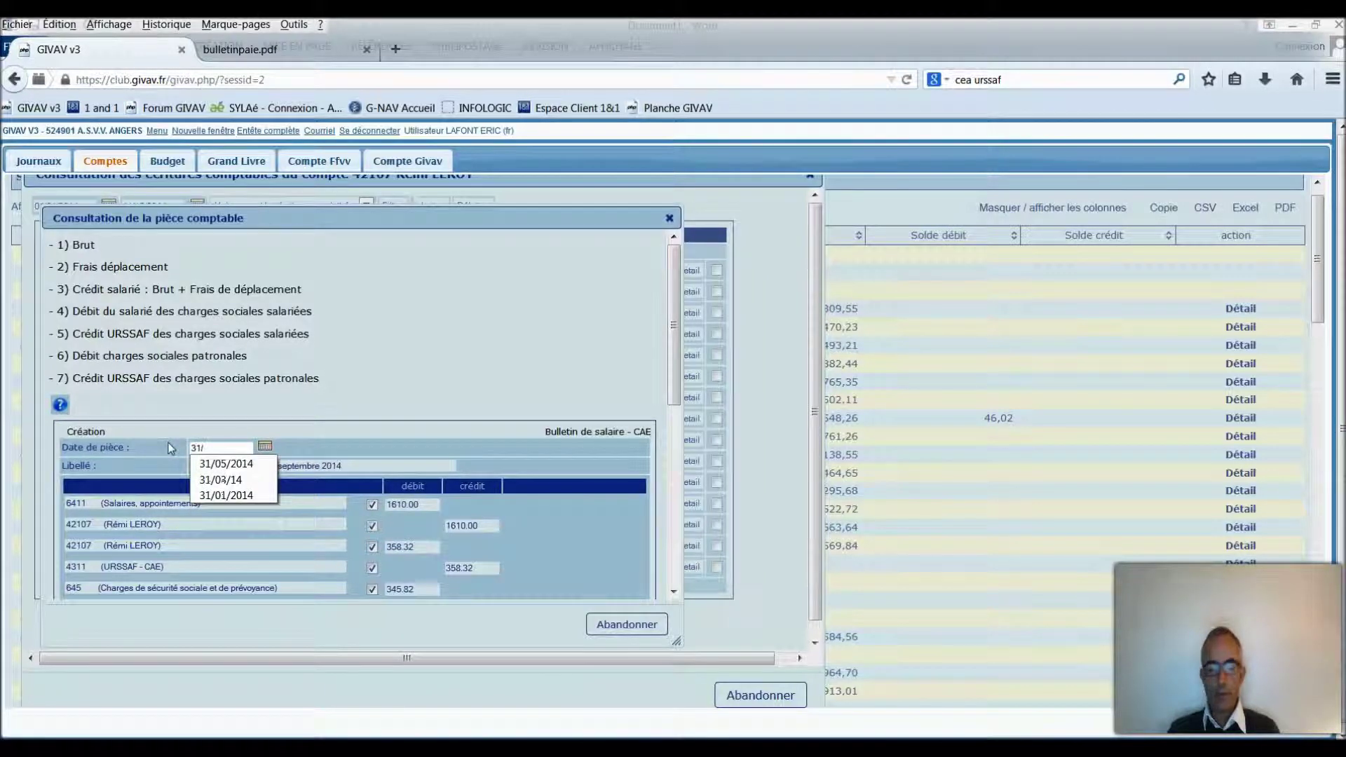
{"action": "type", "text": "10/2014"}
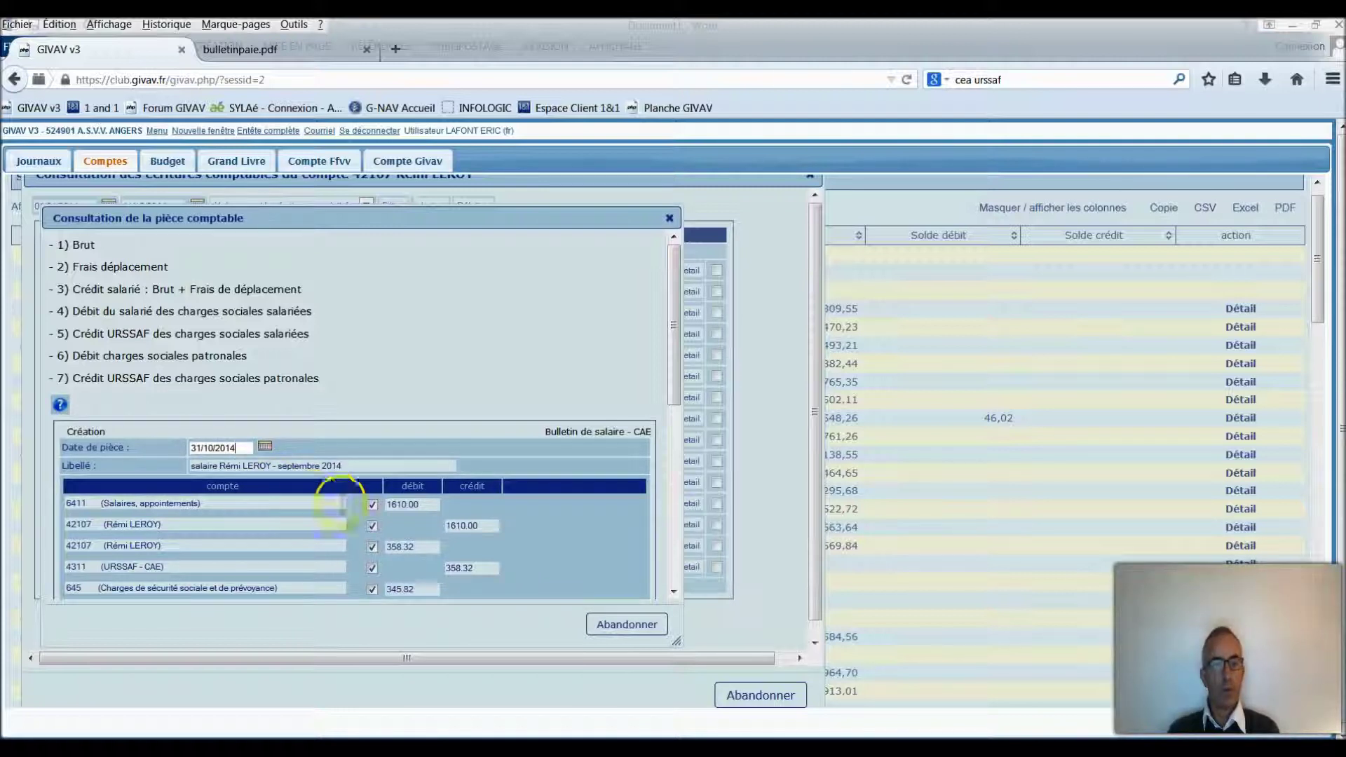
{"action": "double_click", "coordinate": [300, 464]}
{"action": "type", "text": "octobre"}
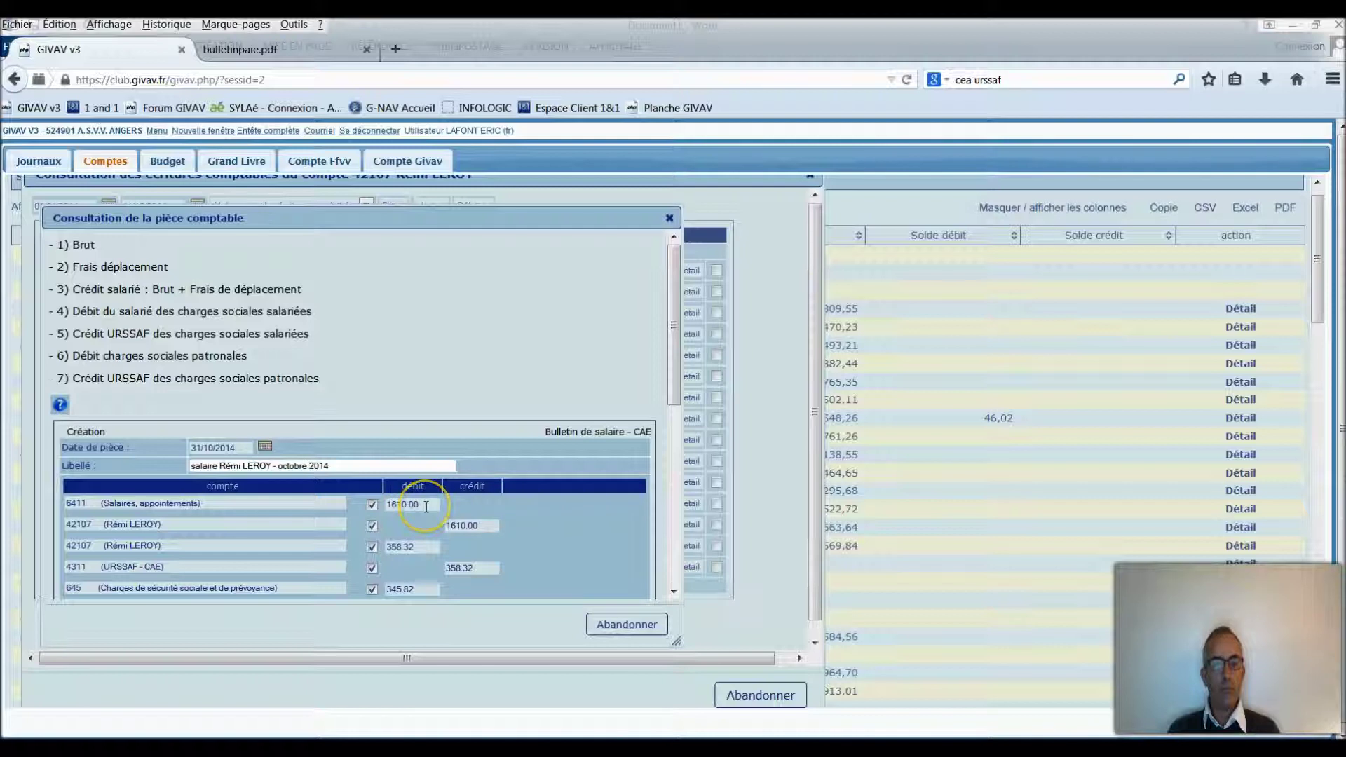
Check the duplicated entry's employee social charges against the total contributions withheld on the October bulletin de paie.
{"action": "scroll", "coordinate": [426, 506], "scroll_direction": "down", "scroll_amount": 3}
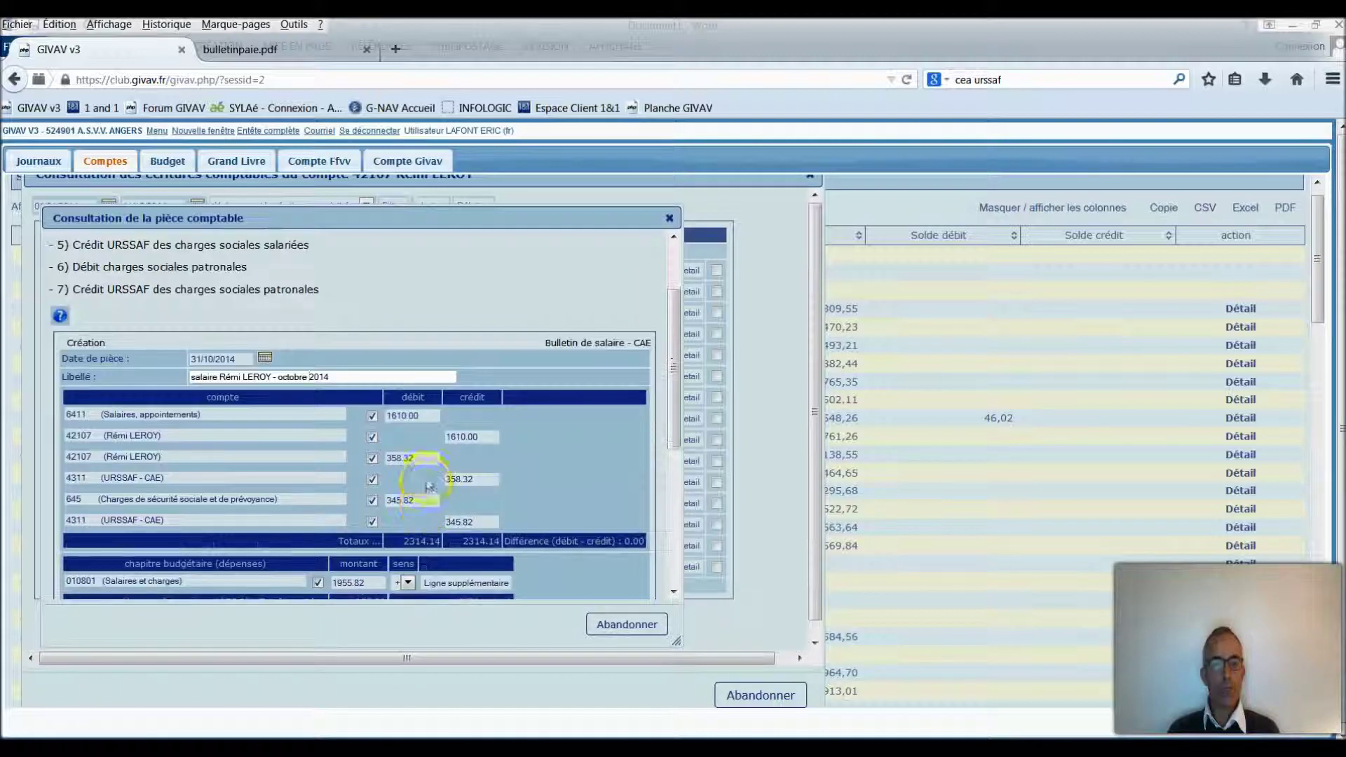
{"action": "left_click", "coordinate": [417, 458]}
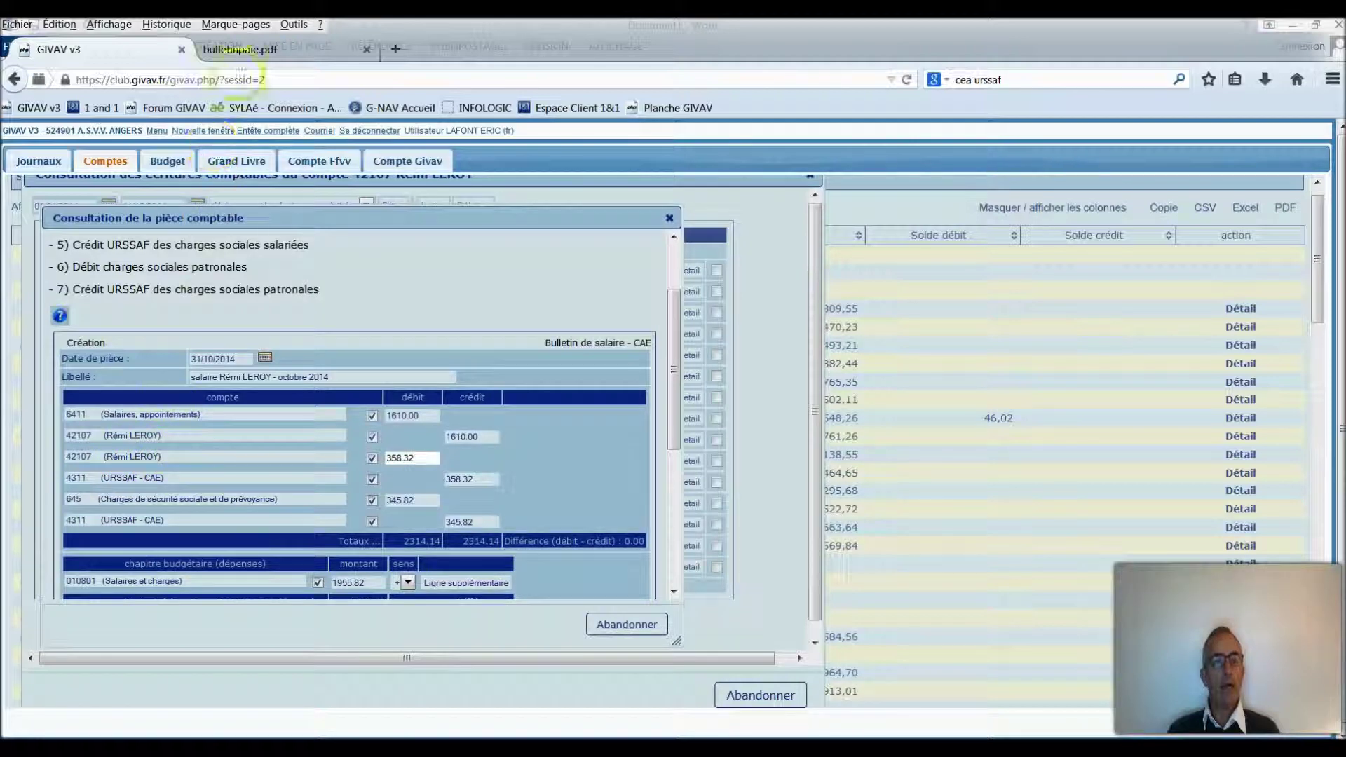
{"action": "left_click", "coordinate": [250, 51]}
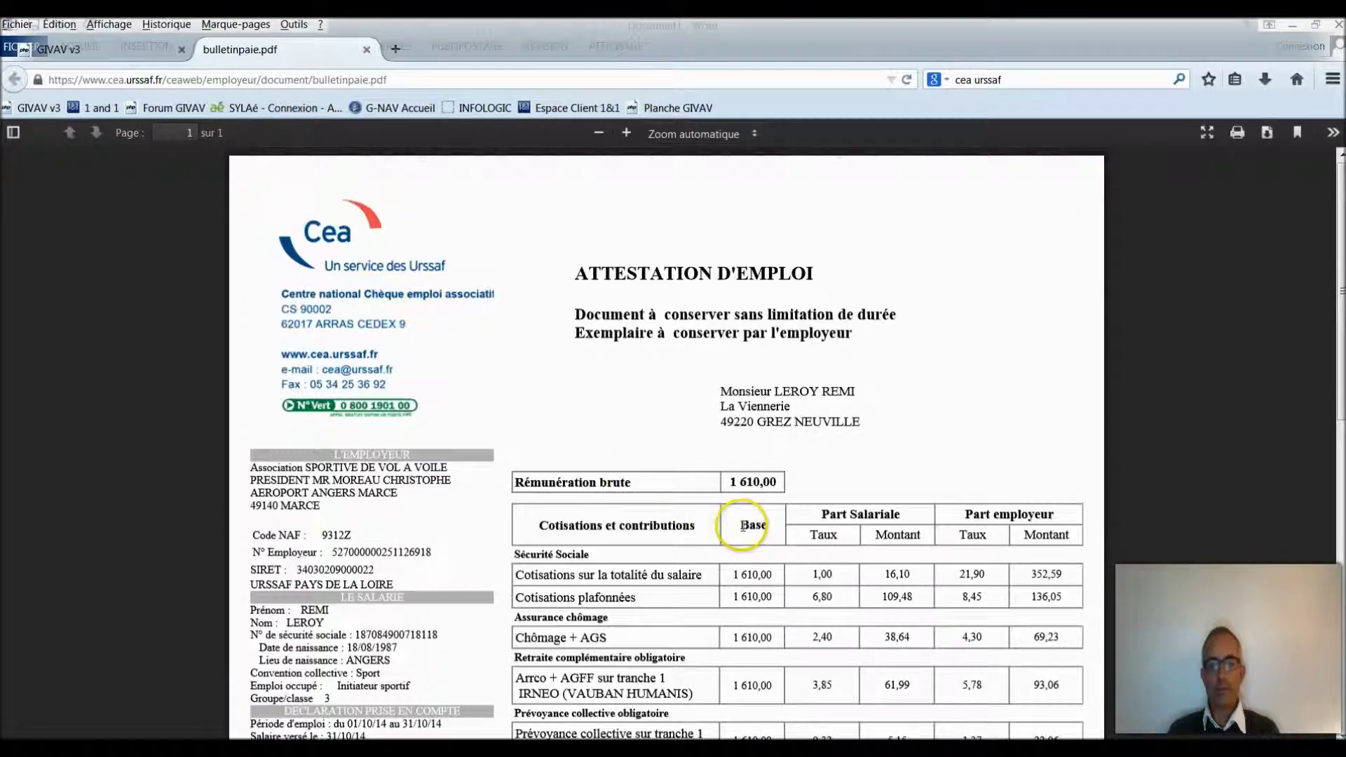
{"action": "scroll", "coordinate": [749, 529], "scroll_direction": "down", "scroll_amount": 3}
{"action": "scroll", "coordinate": [749, 529], "scroll_direction": "down", "scroll_amount": 3}
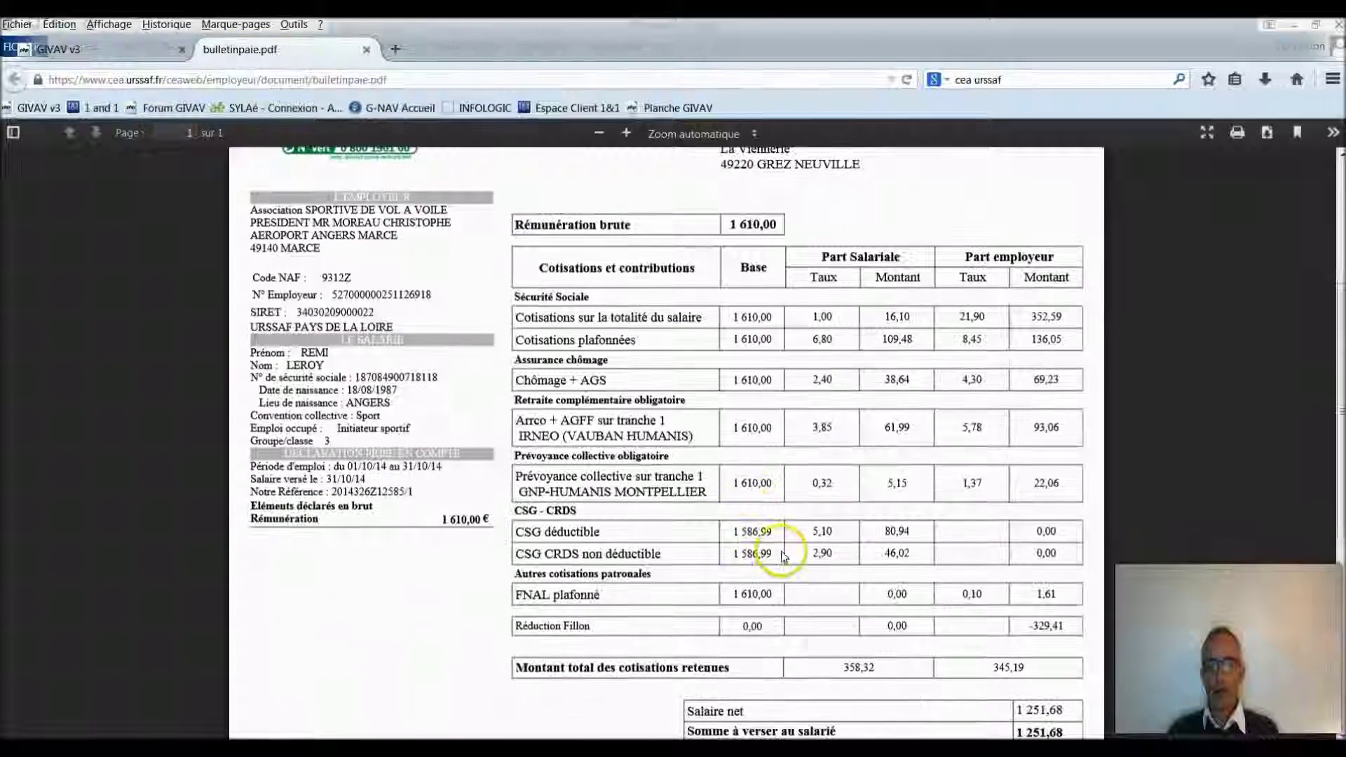
{"action": "left_click_drag", "start_coordinate": [843, 659], "coordinate": [874, 658]}
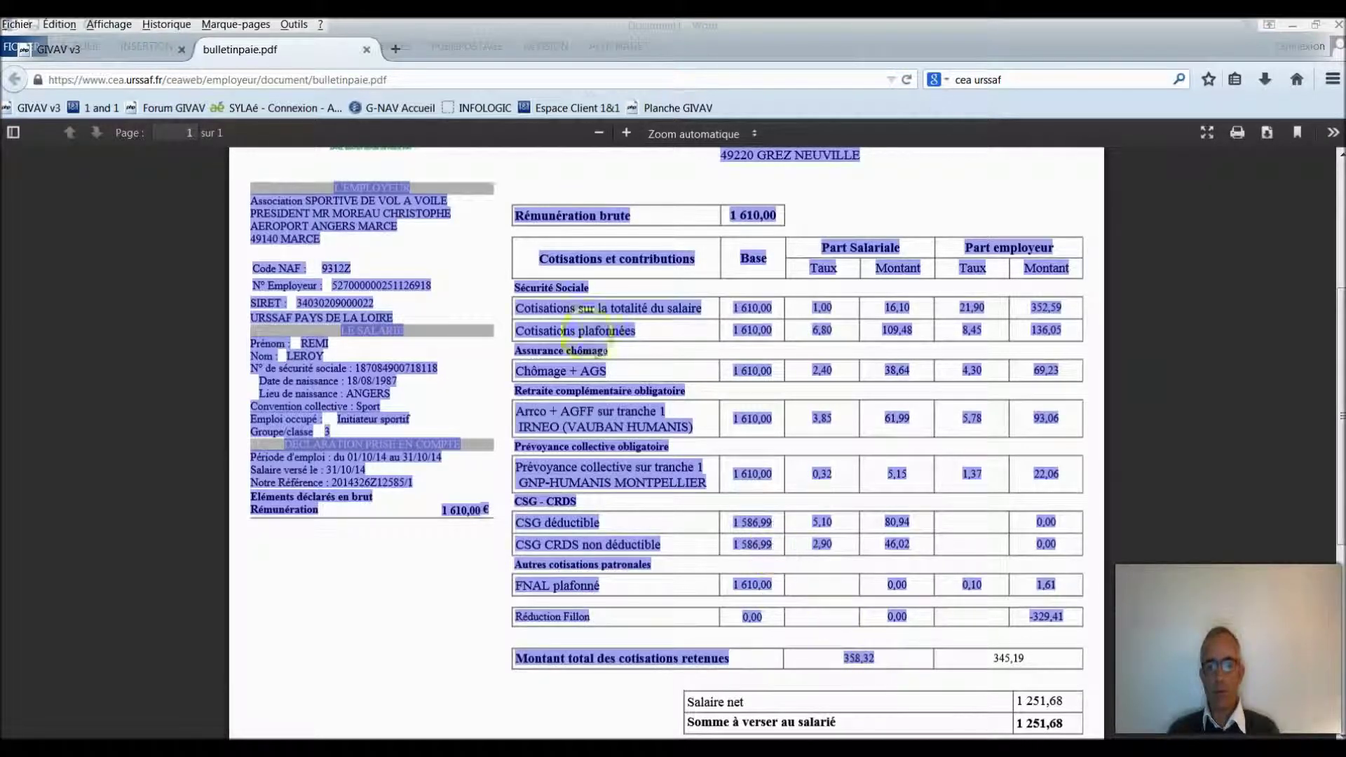
Compare the duplicated entry's employer social charges with the employer's total contributions withheld on the October bulletin de paie.
{"action": "left_click", "coordinate": [91, 55]}
{"action": "left_click", "coordinate": [410, 457]}
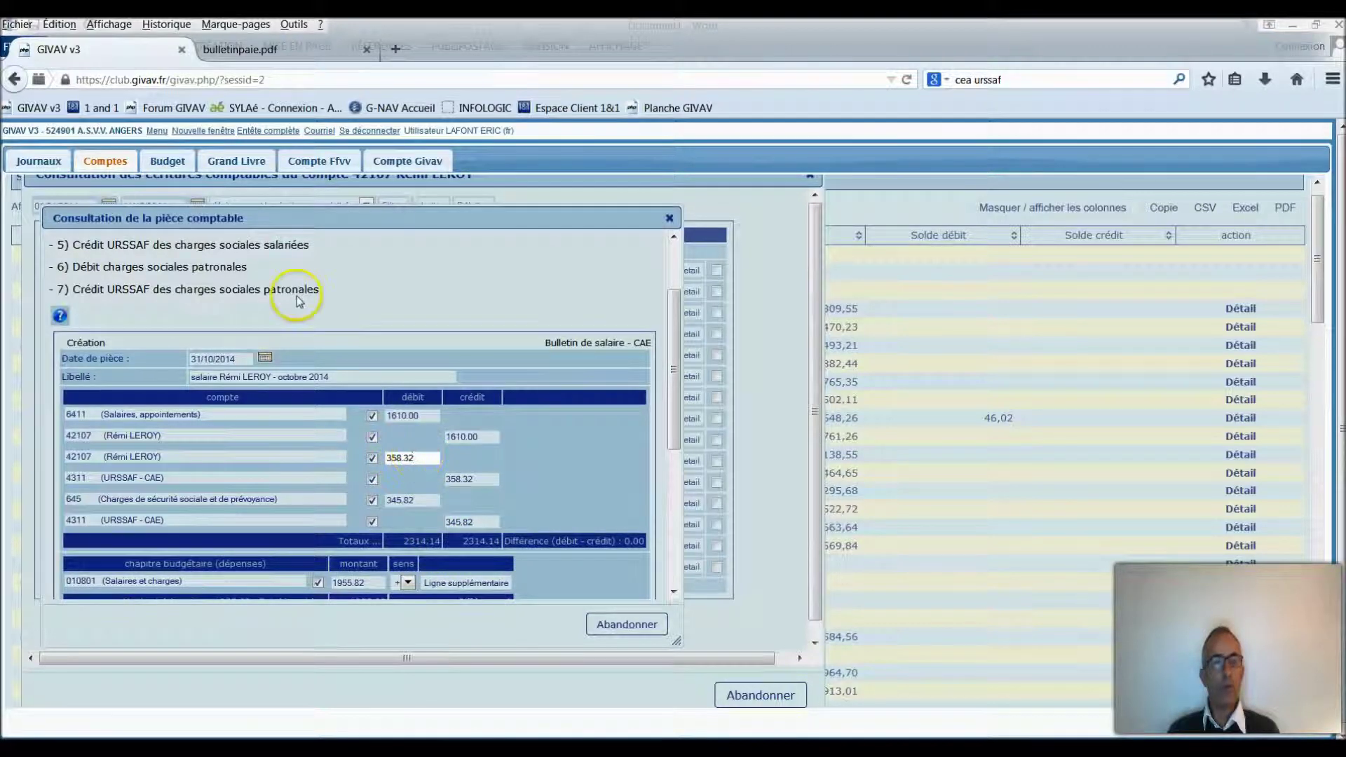
{"action": "left_click", "coordinate": [246, 50]}
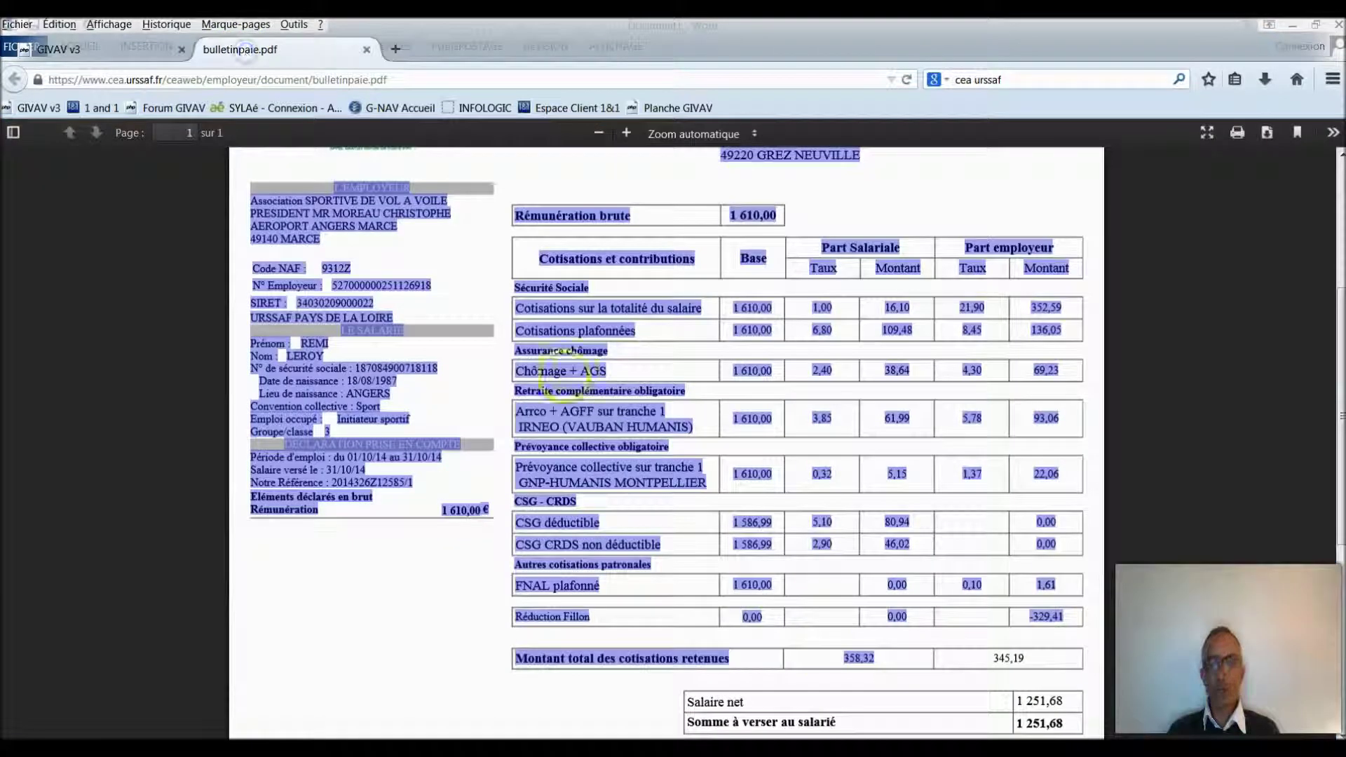
{"action": "left_click", "coordinate": [1024, 671]}
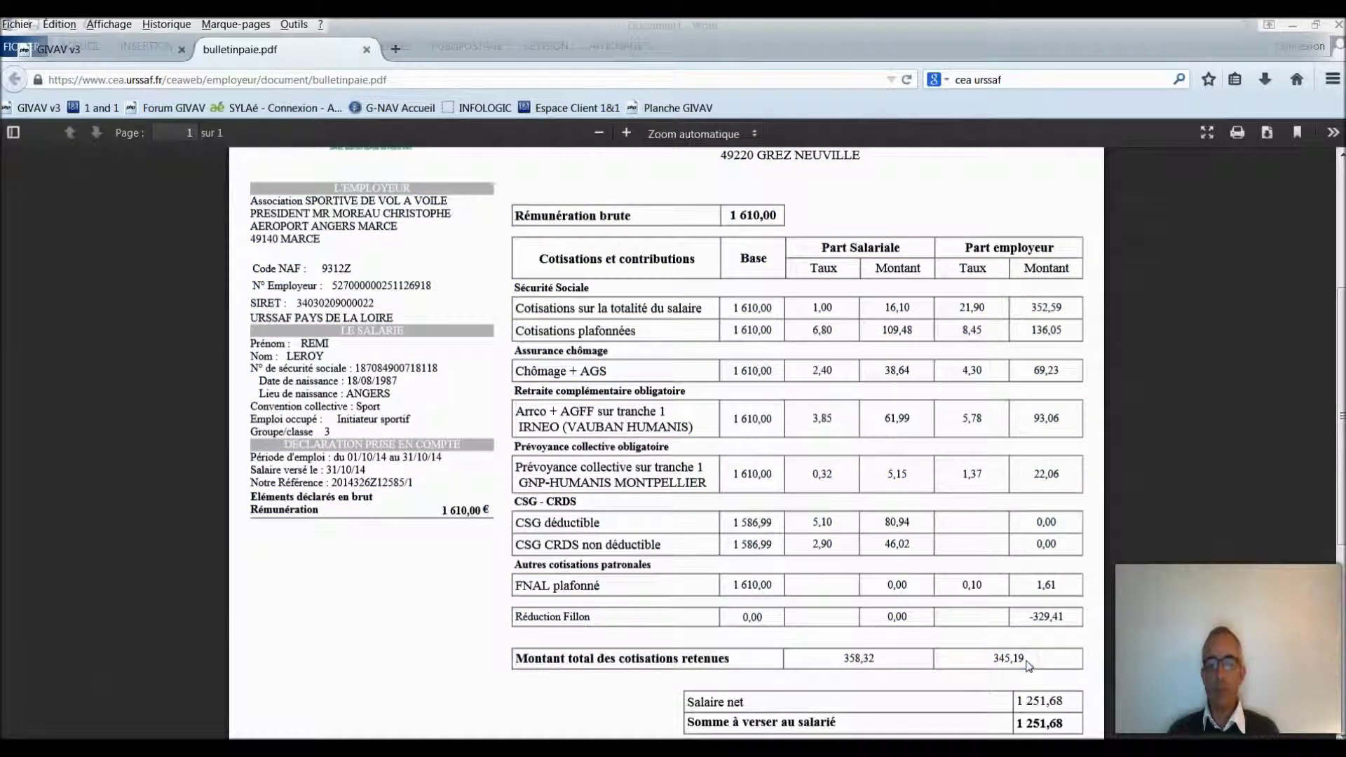
{"action": "left_click", "coordinate": [1024, 664]}
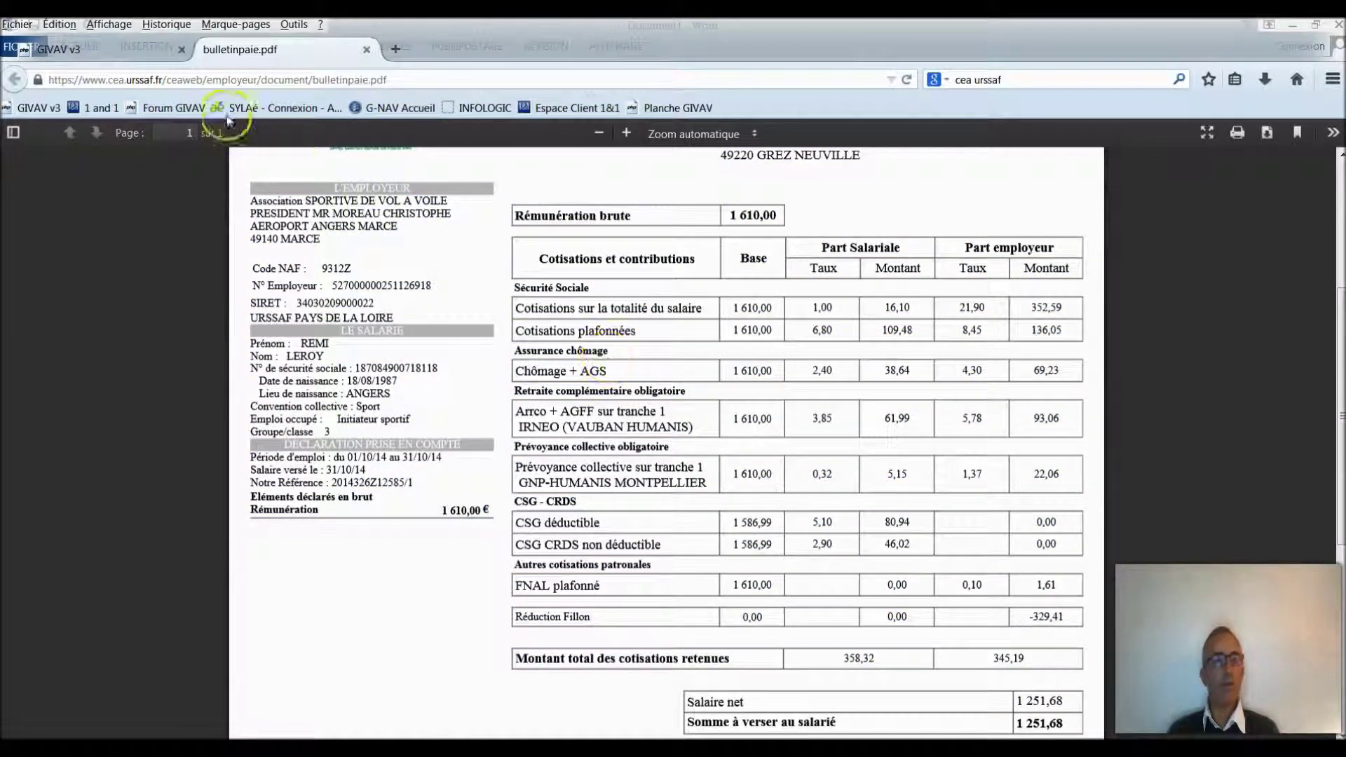
Set the employer charges in the October entry to 345.19, on both the 645 debit line and the matching 4311 URSSAF credit line.
{"action": "left_click", "coordinate": [98, 49]}
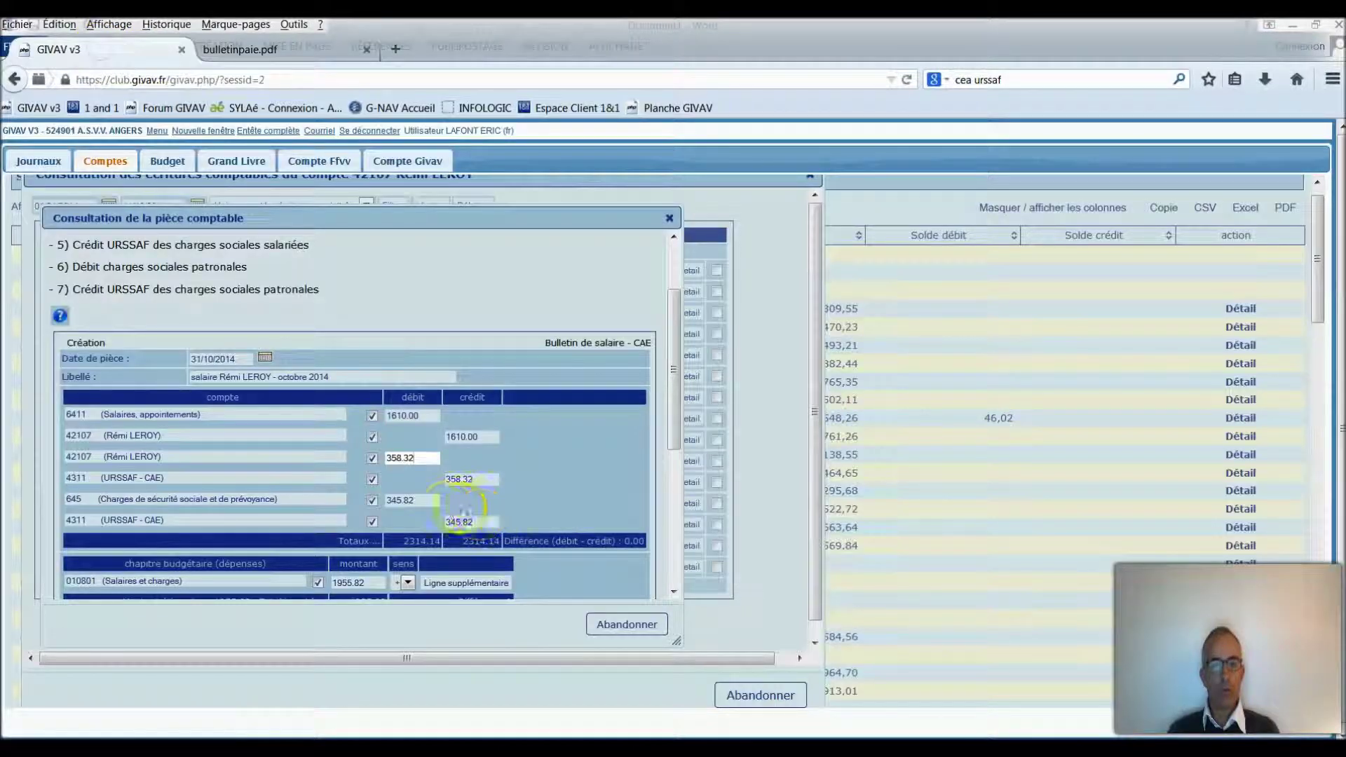
{"action": "left_click", "coordinate": [407, 499]}
{"action": "key", "text": "BackSpace"}
{"action": "key", "text": "BackSpace"}
{"action": "type", "text": "19"}
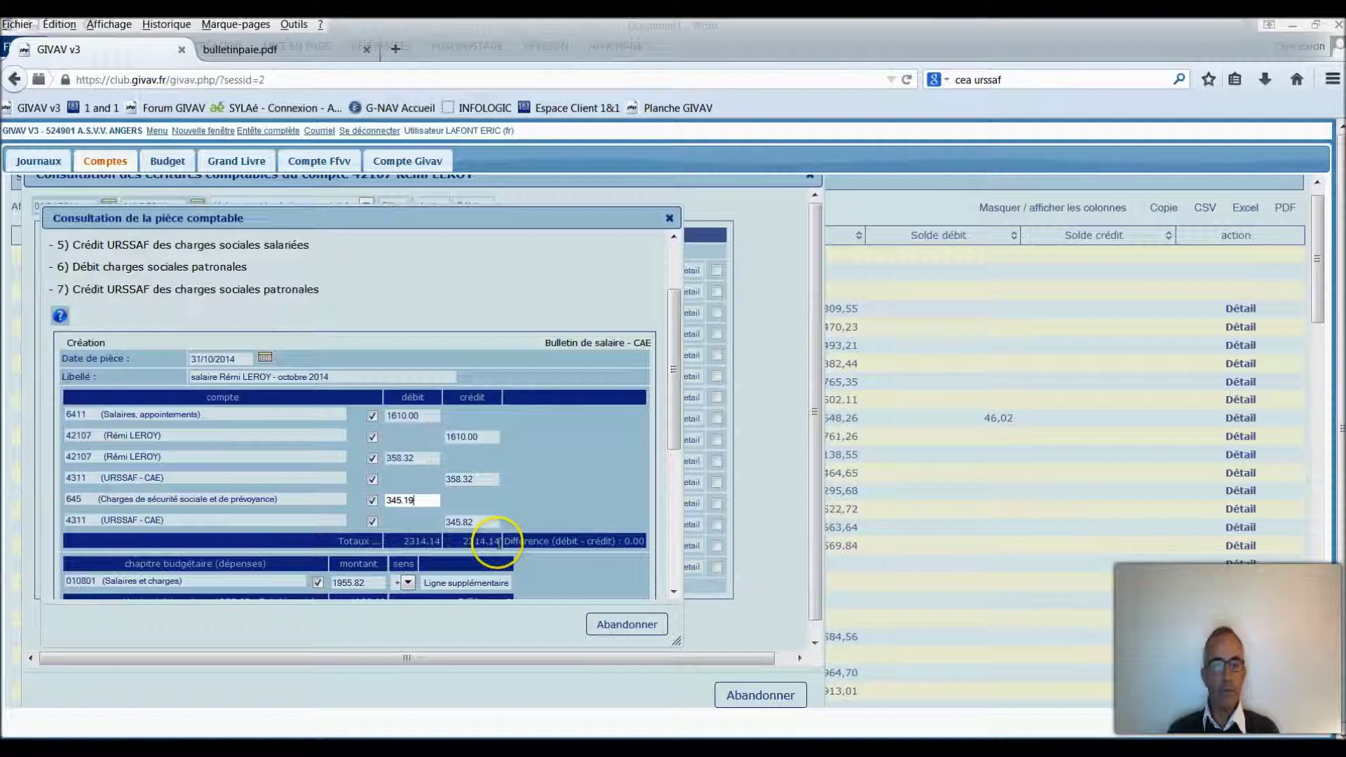
{"action": "left_click", "coordinate": [478, 520]}
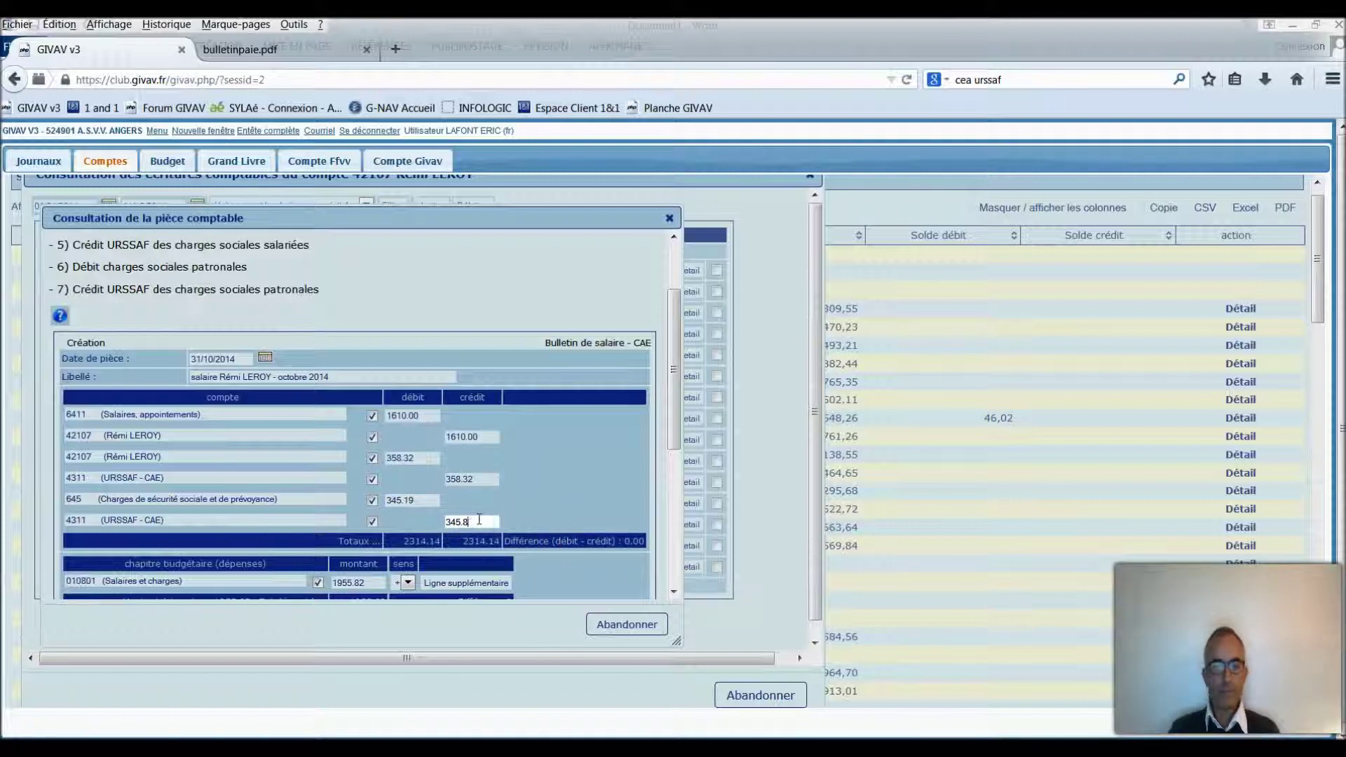
{"action": "key", "text": "BackSpace"}
{"action": "key", "text": "BackSpace"}
{"action": "type", "text": "19"}
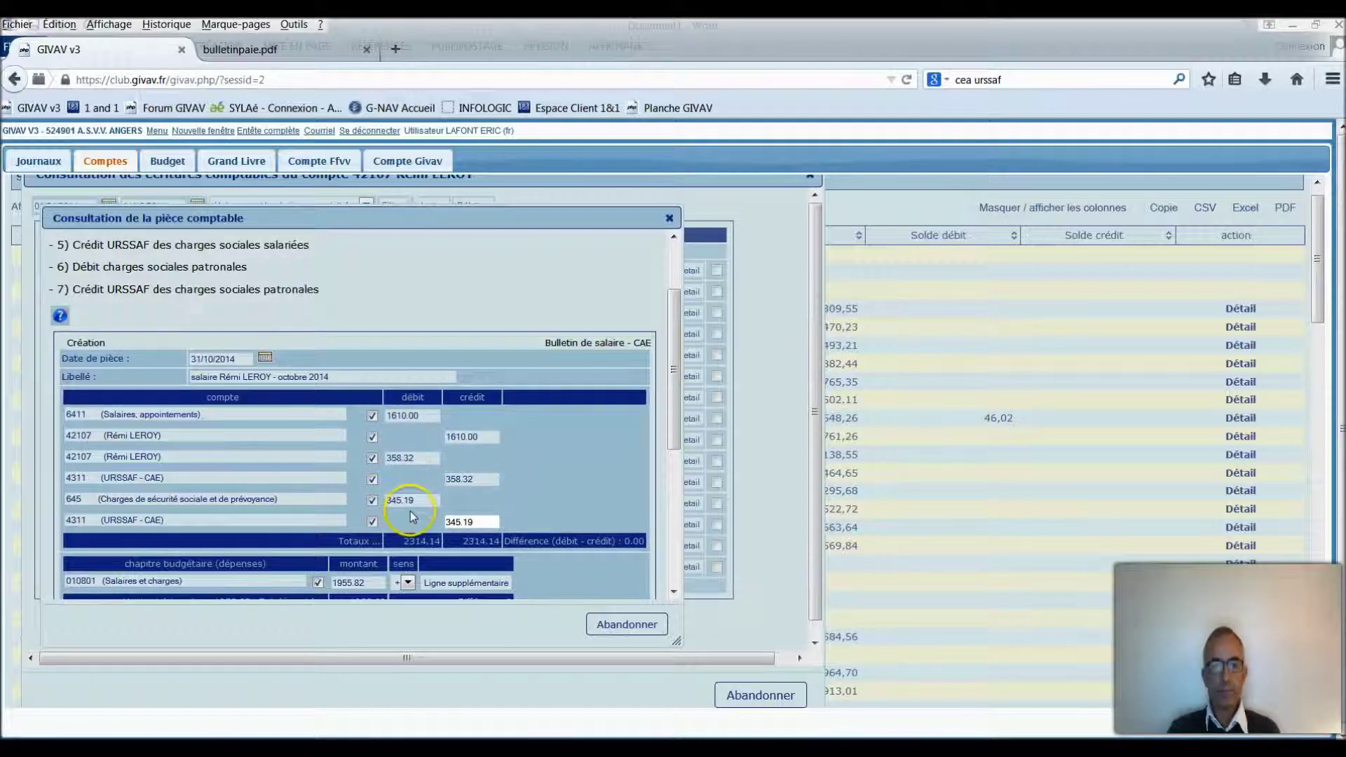
Add the gross salary of 1610 and the employer charges of 345.19 in the Windows calculator.
{"action": "key", "text": "XF86Calculator"}
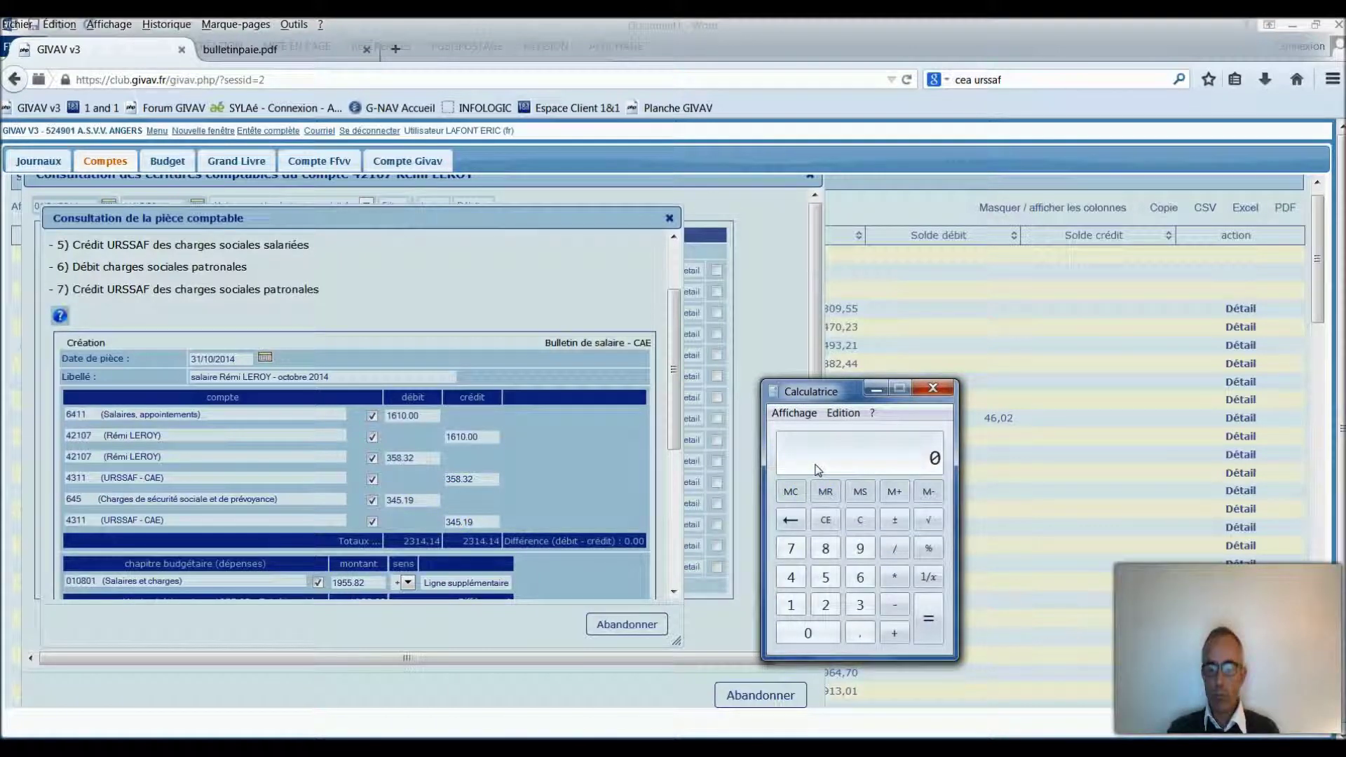
{"action": "type", "text": "10"}
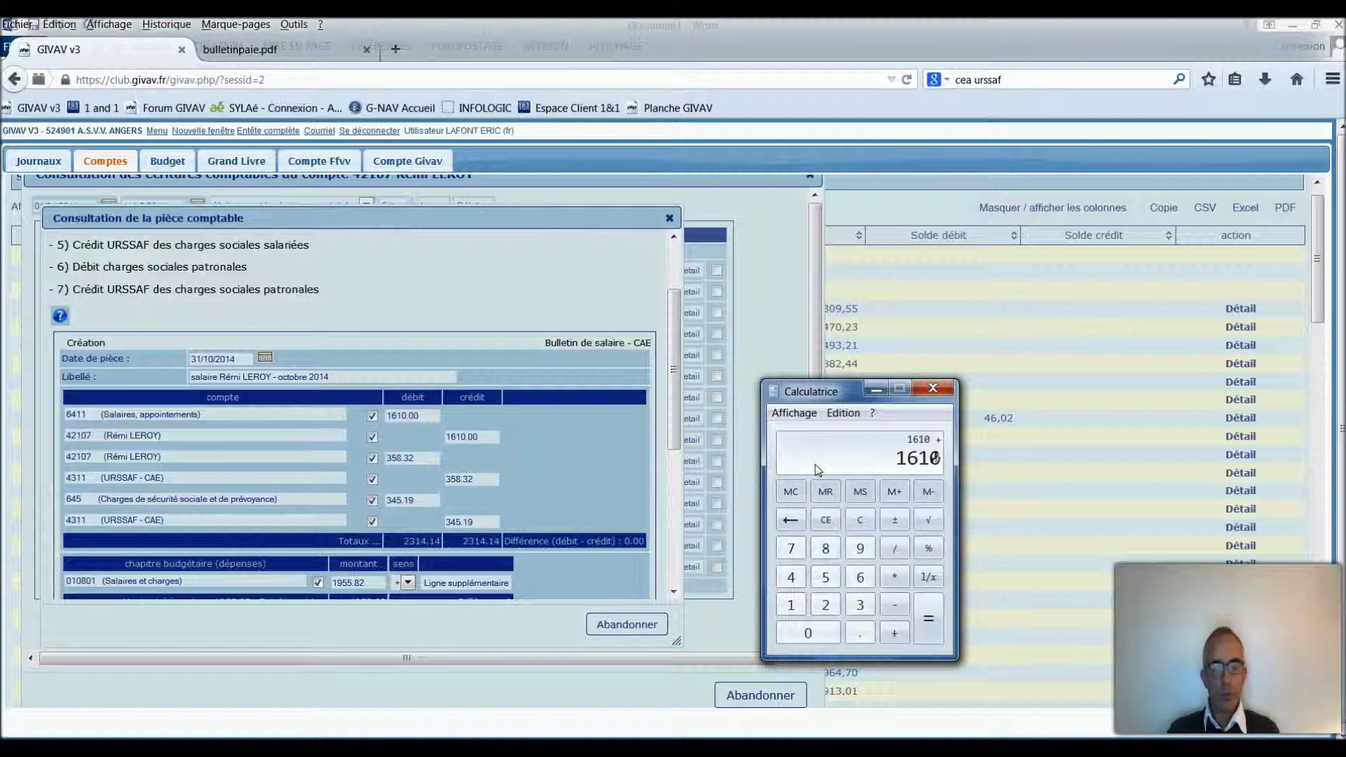
{"action": "type", "text": "345"}
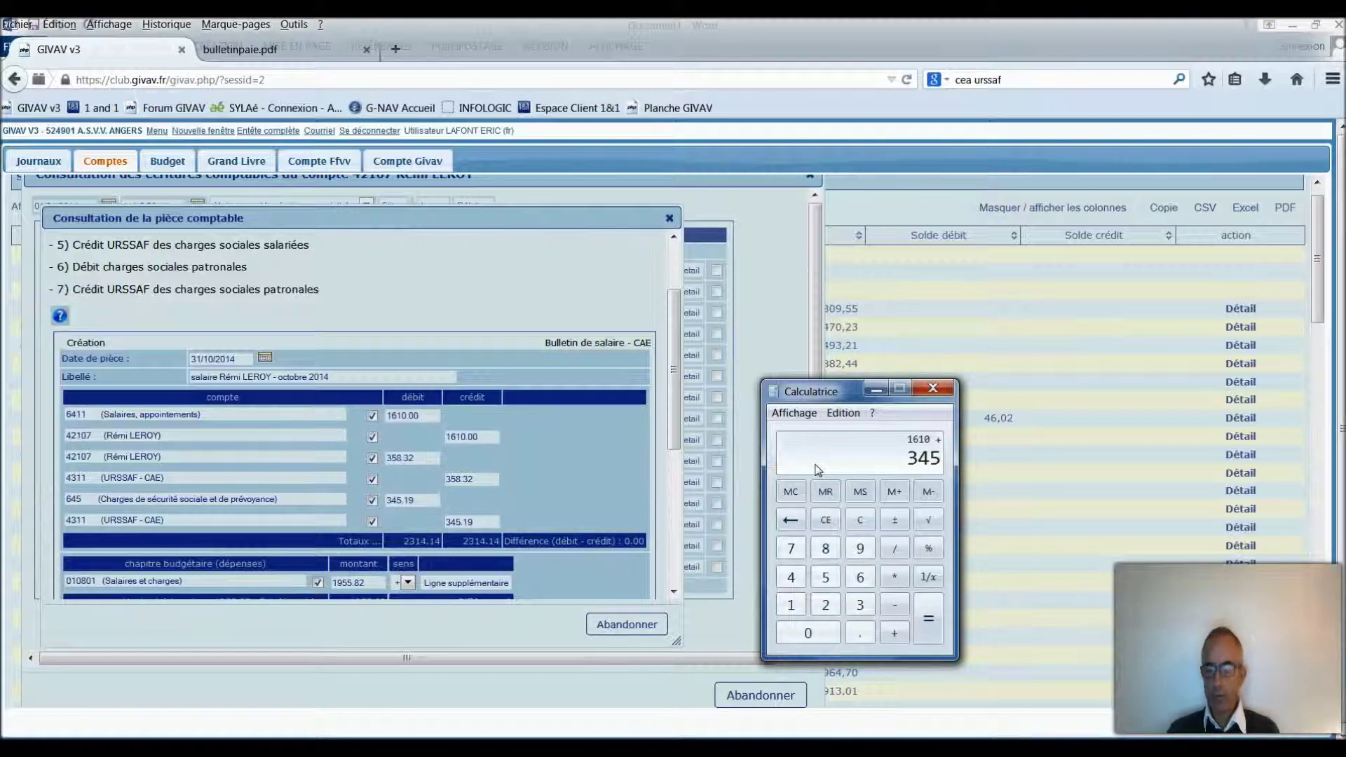
{"action": "type", "text": ".19"}
{"action": "key", "text": "Return"}
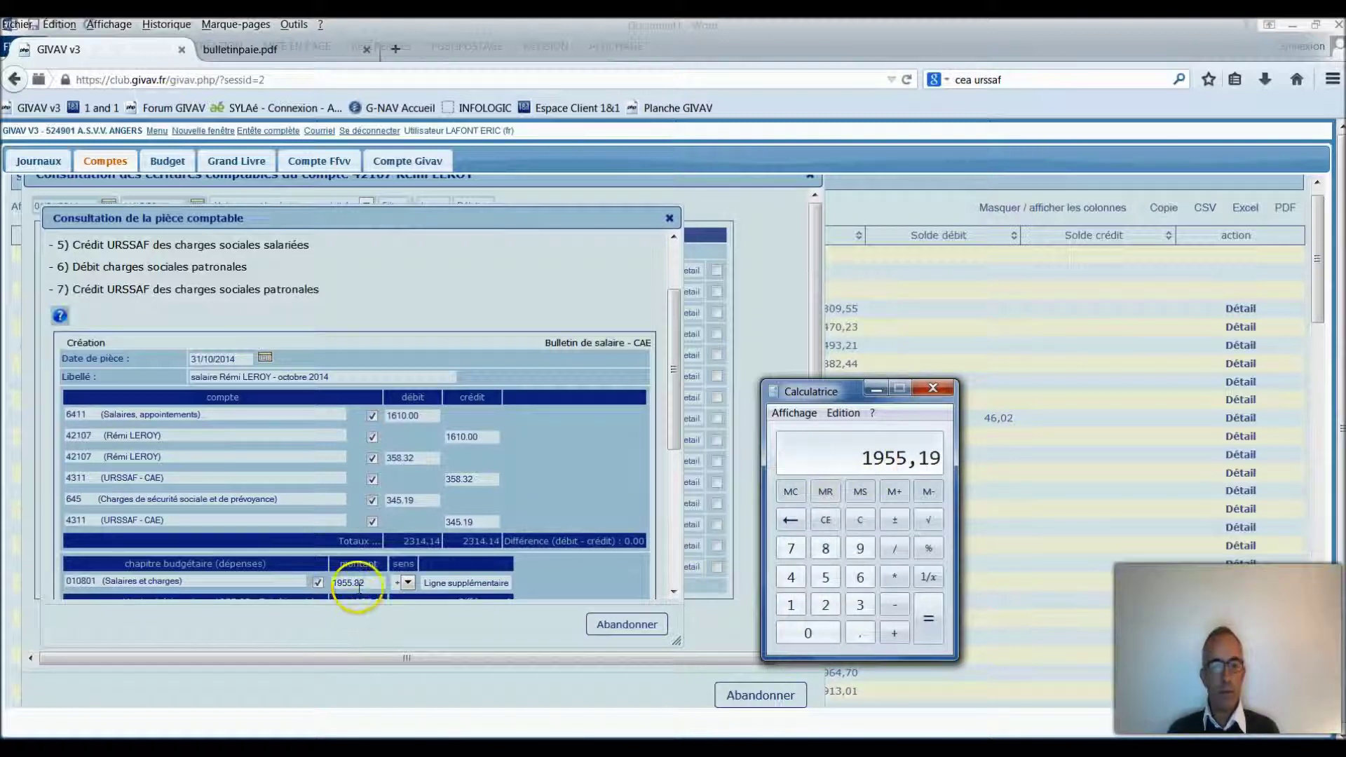
Set the budget amount for chapter 010801 (Salaires et charges) to 1955.19 and save the October salary entry.
{"action": "left_click_drag", "start_coordinate": [354, 583], "coordinate": [407, 590]}
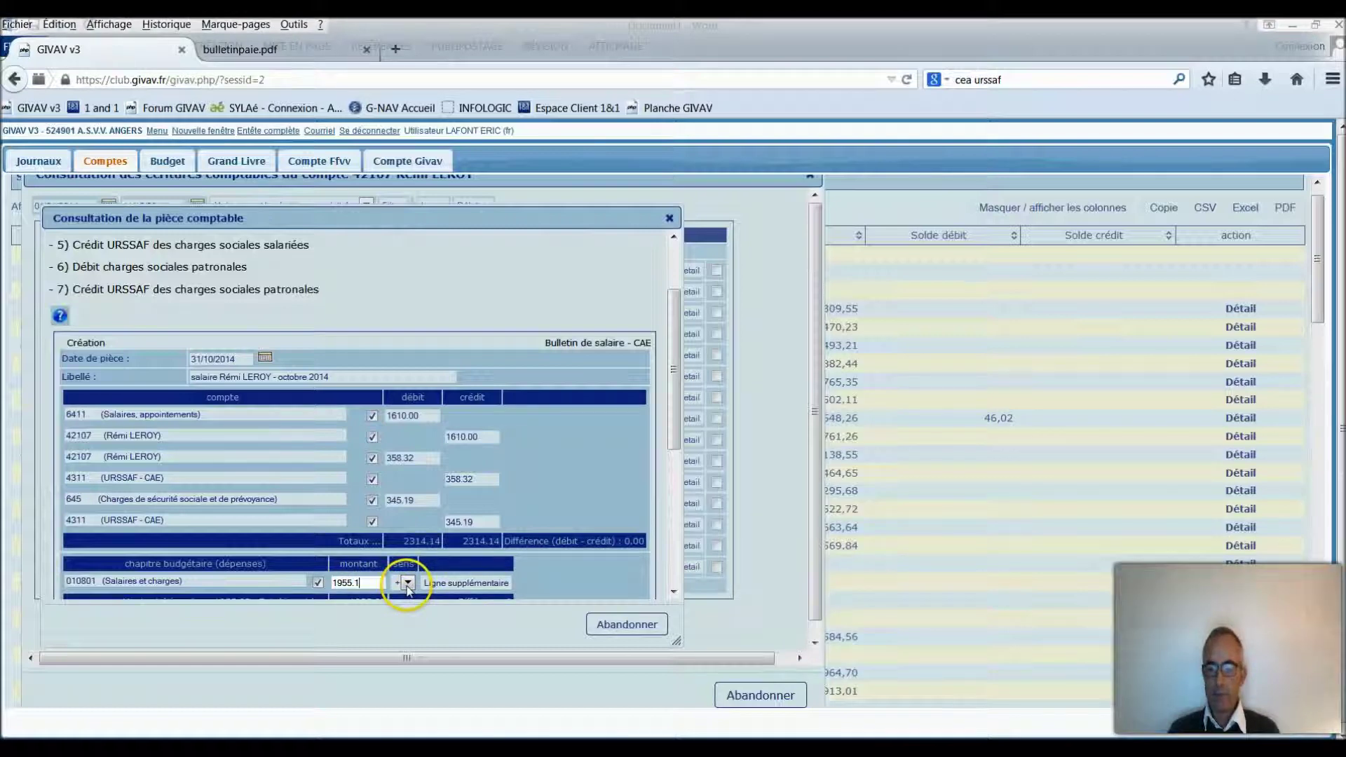
{"action": "scroll", "coordinate": [470, 539], "scroll_direction": "down", "scroll_amount": 3}
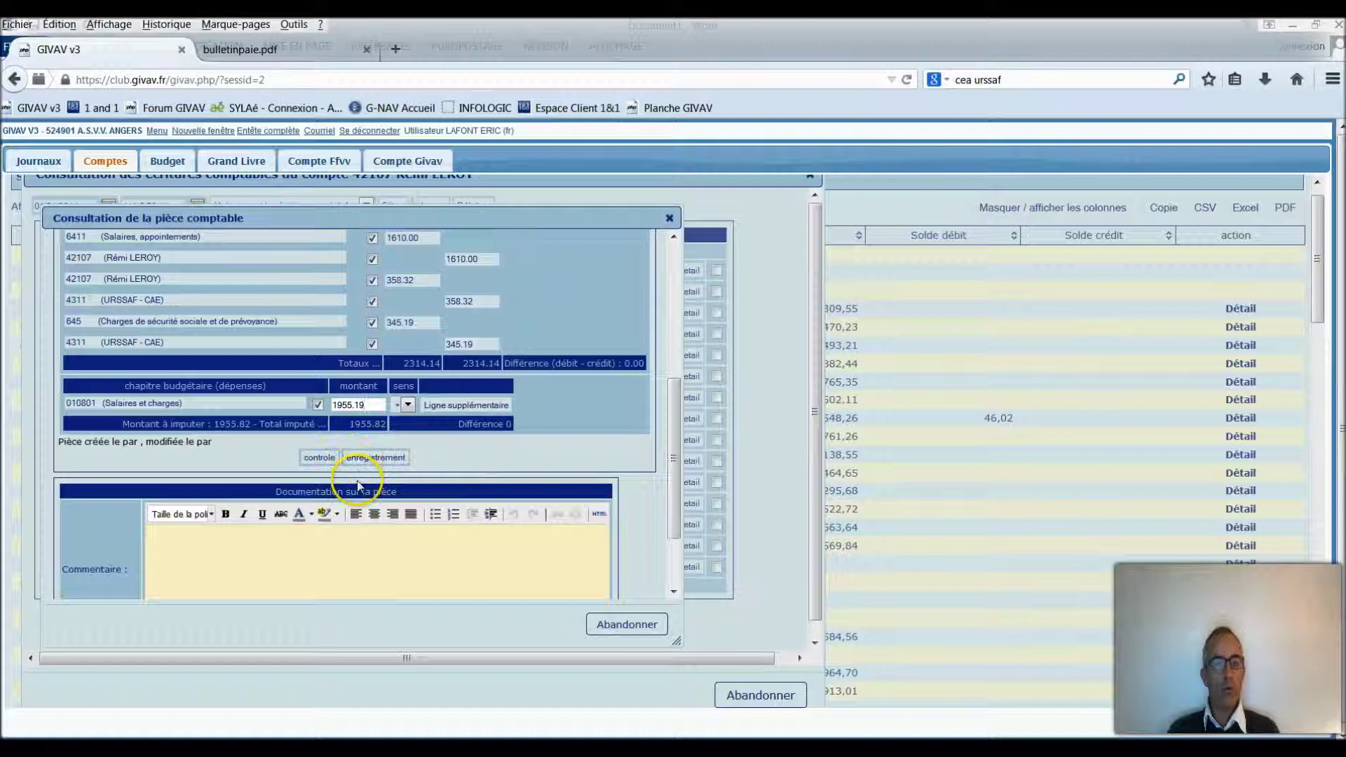
{"action": "scroll", "coordinate": [353, 473], "scroll_direction": "down", "scroll_amount": 2}
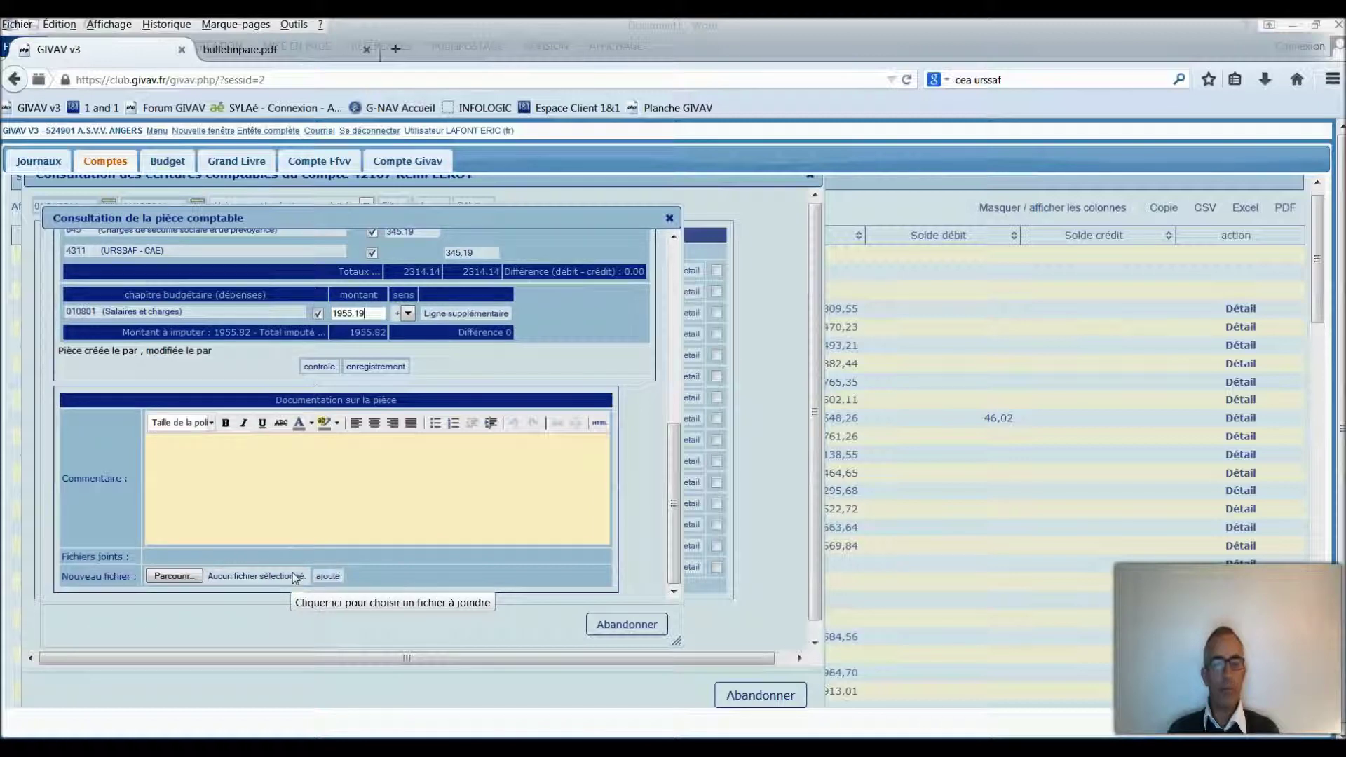
{"action": "left_click", "coordinate": [383, 367]}
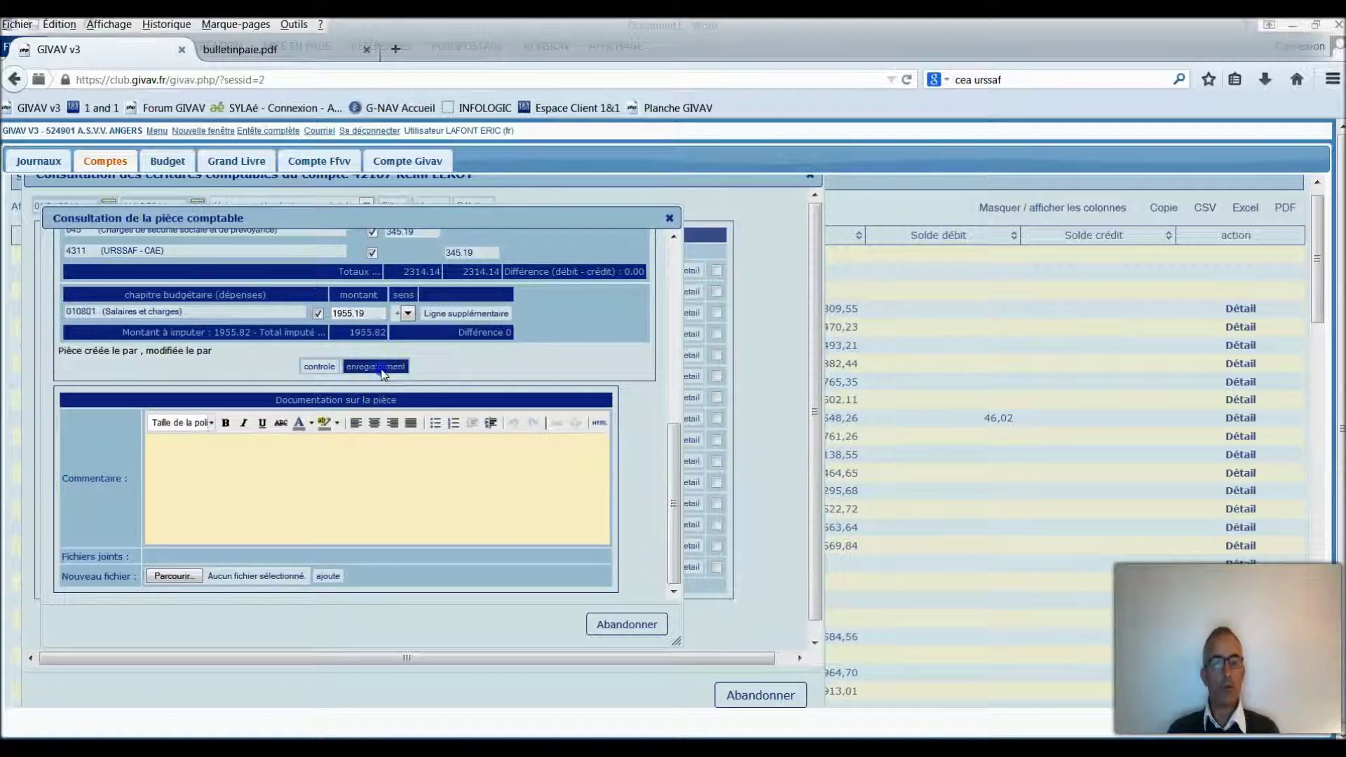